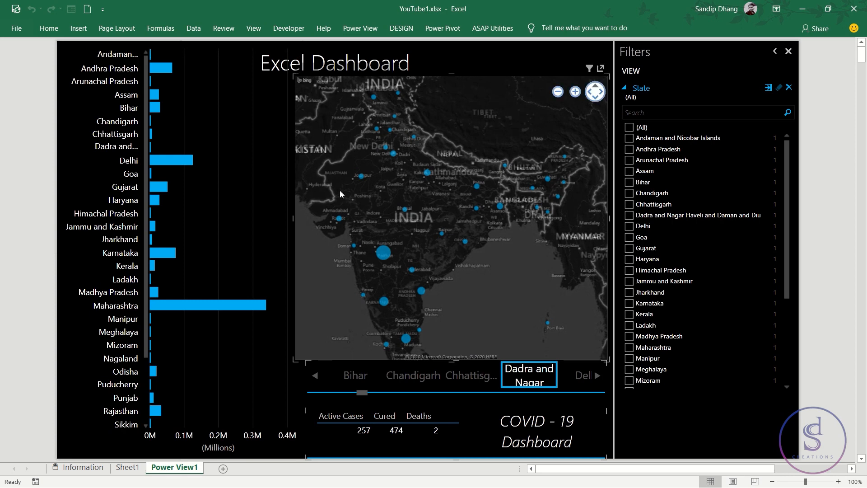
- Switch to a blank Excel workbook and zoom its sheet to 175%
key("alt+Tab")
key("alt+Tab")
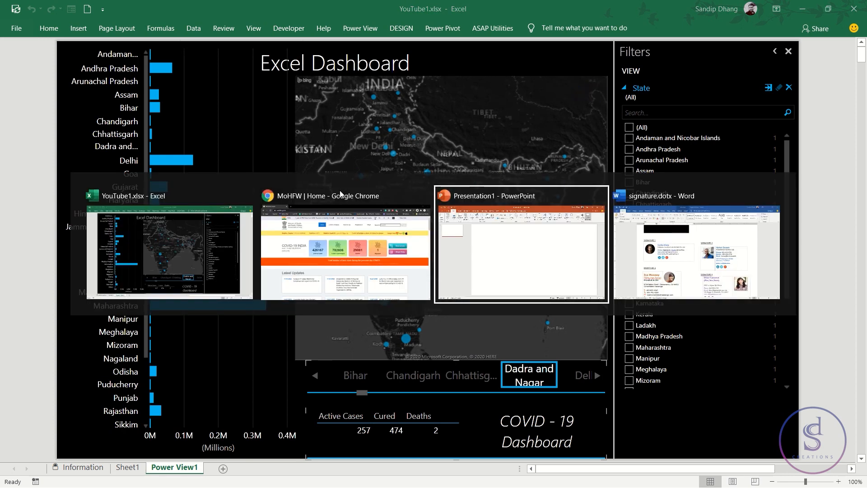
left_click(208, 254)
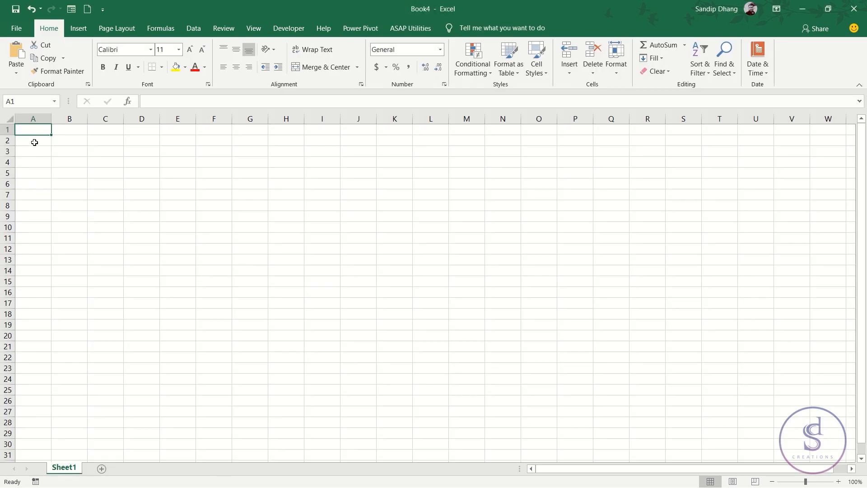
scroll(34, 142, "up", 5, "ctrl")
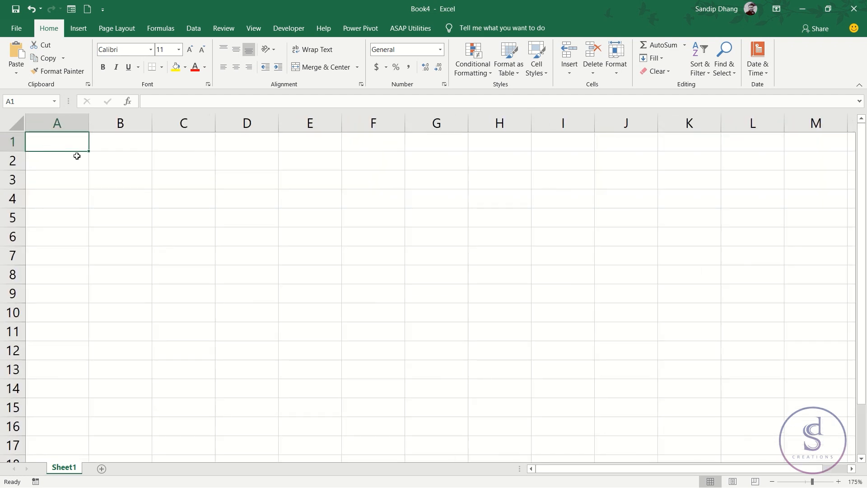
- Enter "Power Query" in cell A1 and "Power View" in cell A2
type("Power Query")
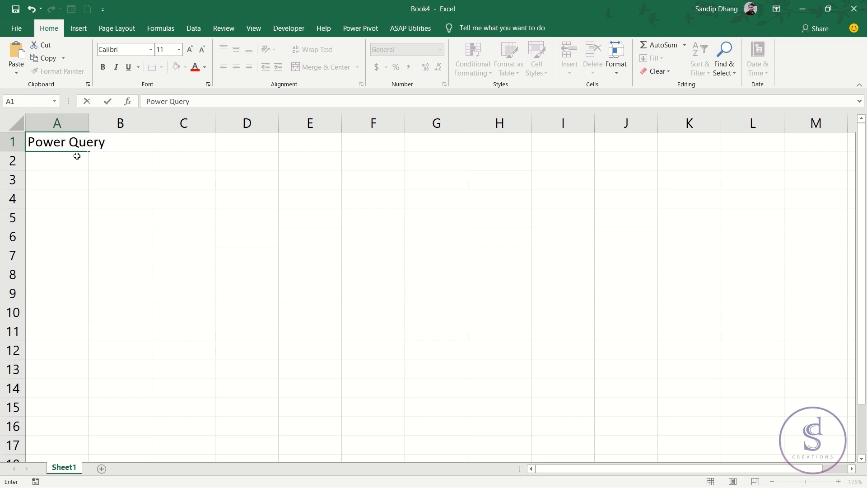
key("Return")
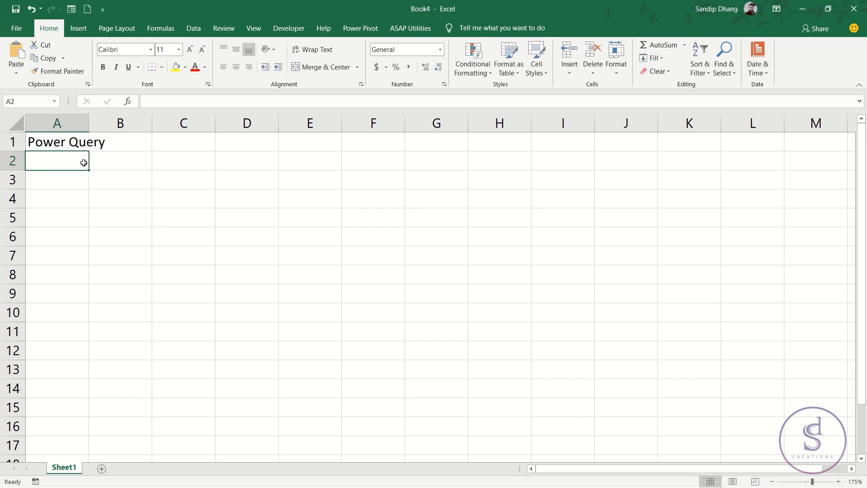
type("Power ")
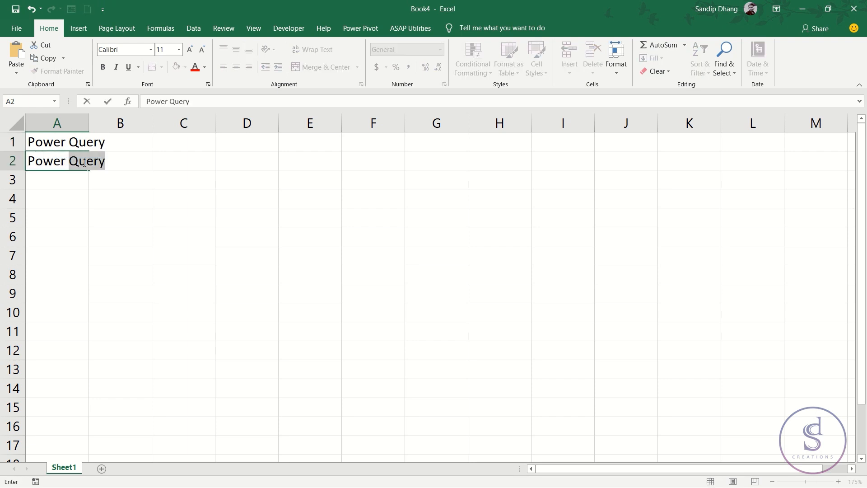
type("View")
key("Return")
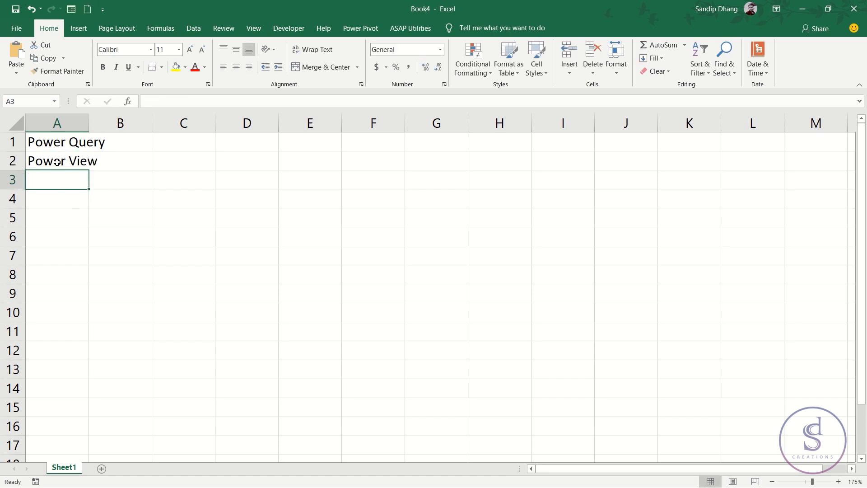
- Clear the contents of the range A1:D7 and select cell A1
left_click_drag(64, 161, 160, 158)
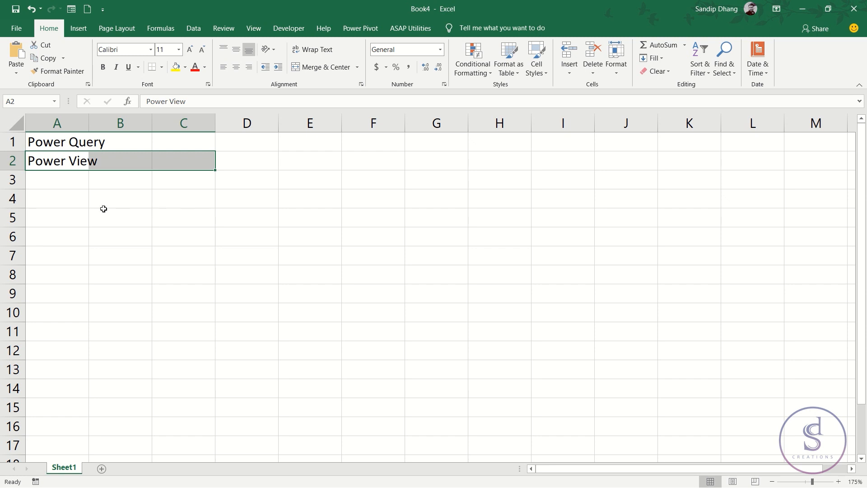
left_click_drag(50, 162, 190, 159)
left_click_drag(38, 146, 225, 258)
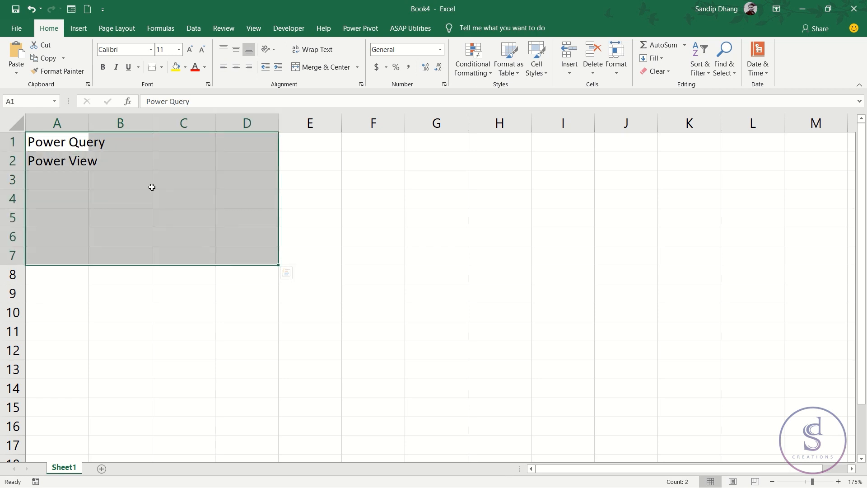
key("Delete")
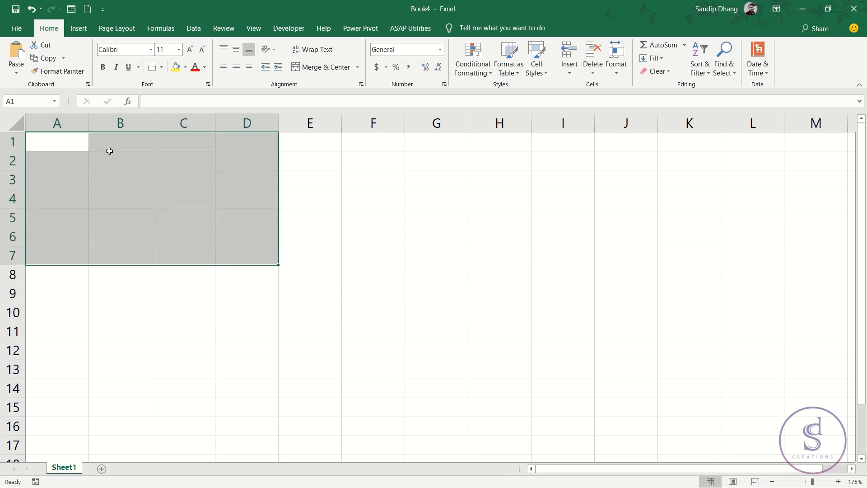
left_click(80, 142)
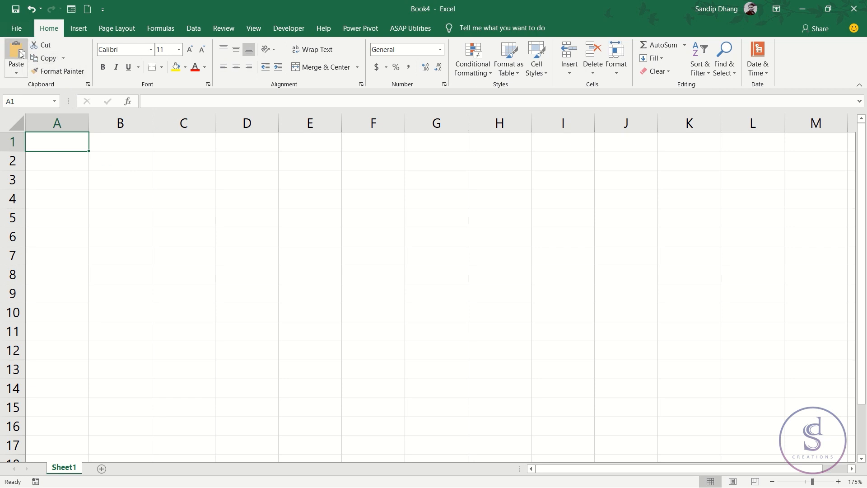
- Check in the Excel options whether the Power Map, Power Pivot and Power View COM add-ins are enabled, leaving them as they are
left_click(16, 28)
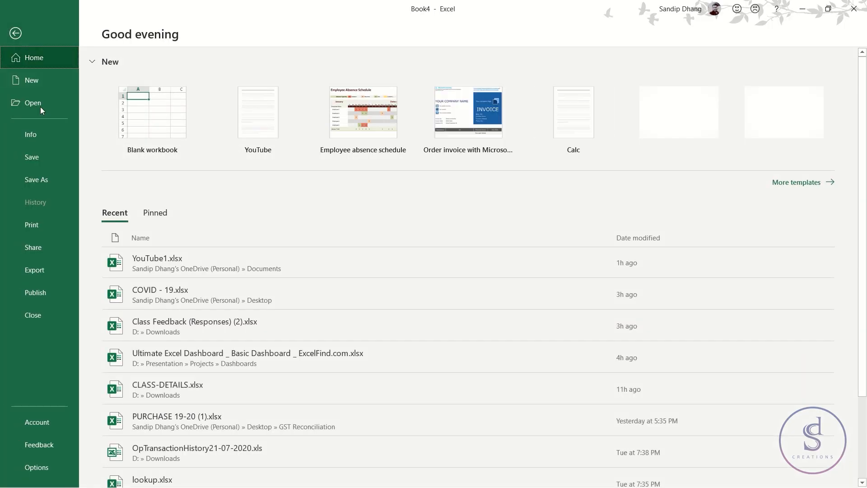
key("Escape")
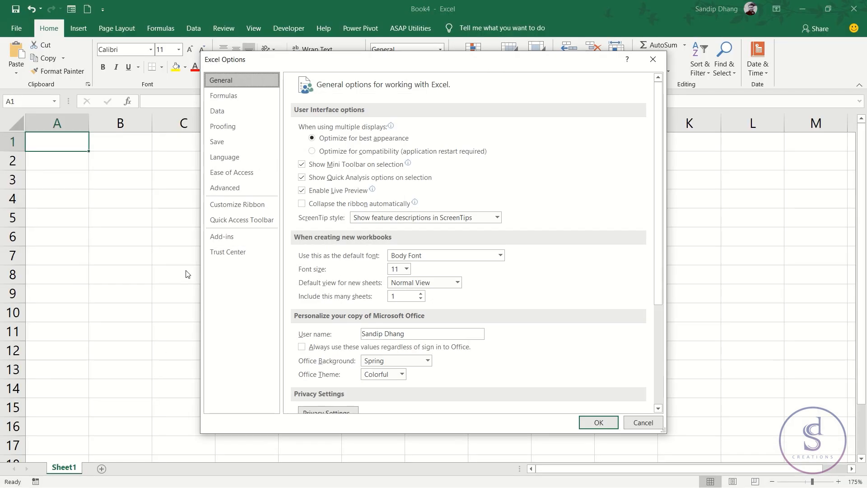
left_click(234, 237)
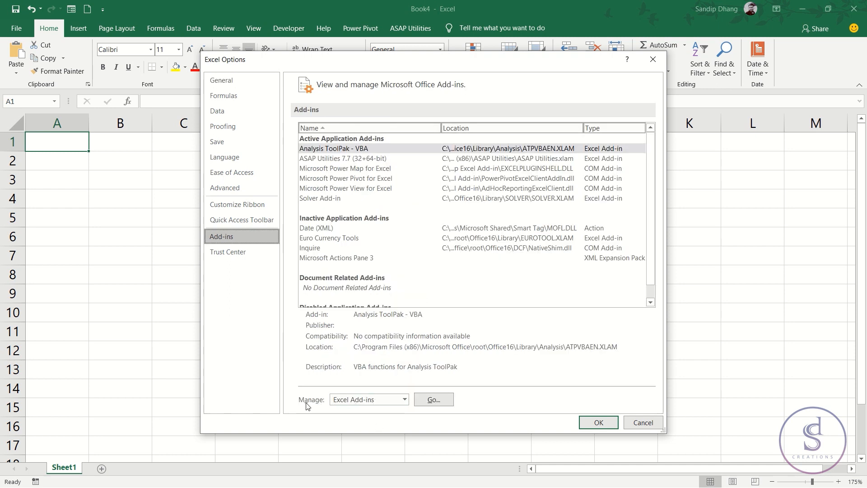
left_click(404, 399)
left_click(375, 420)
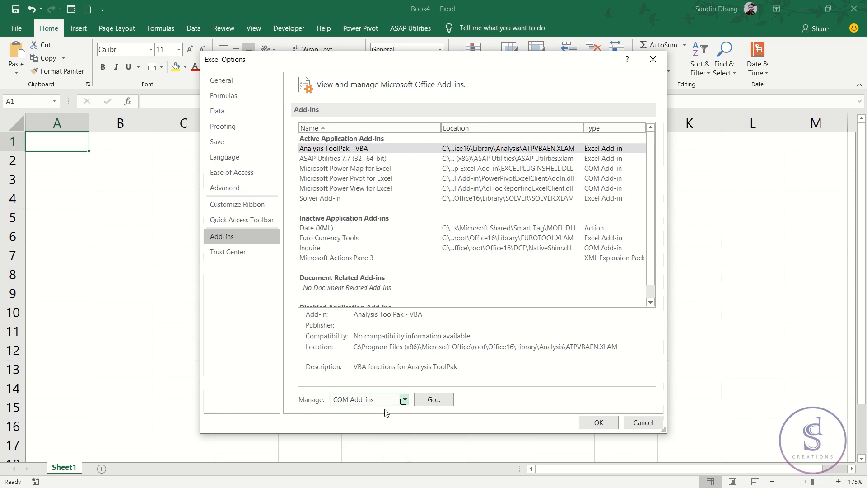
left_click(435, 400)
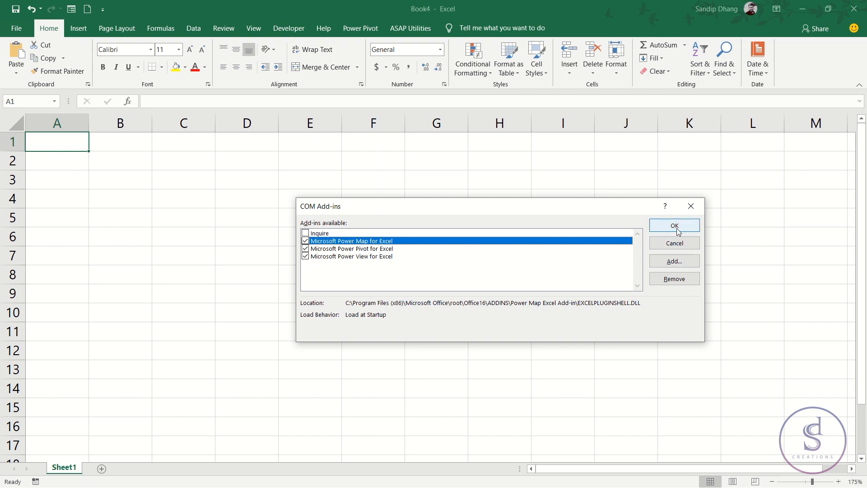
left_click(691, 206)
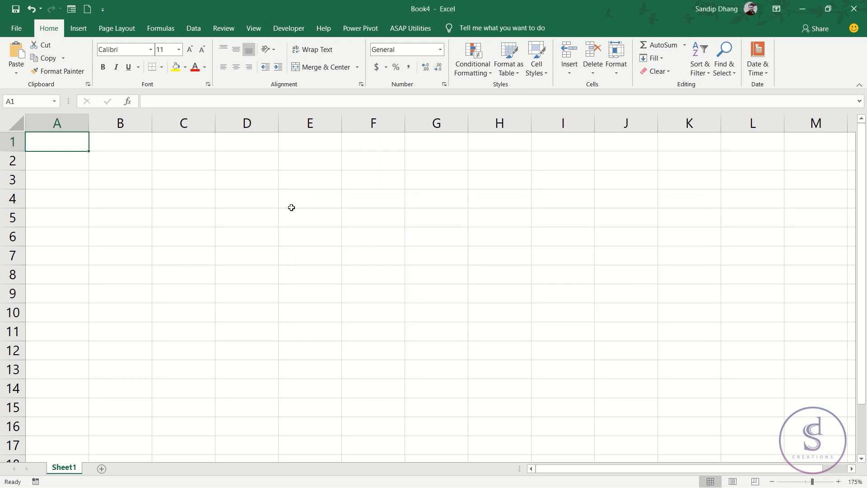
- Switch to the MoHFW website in Chrome and review its COVID-19 Statewise Status table
left_click(195, 28)
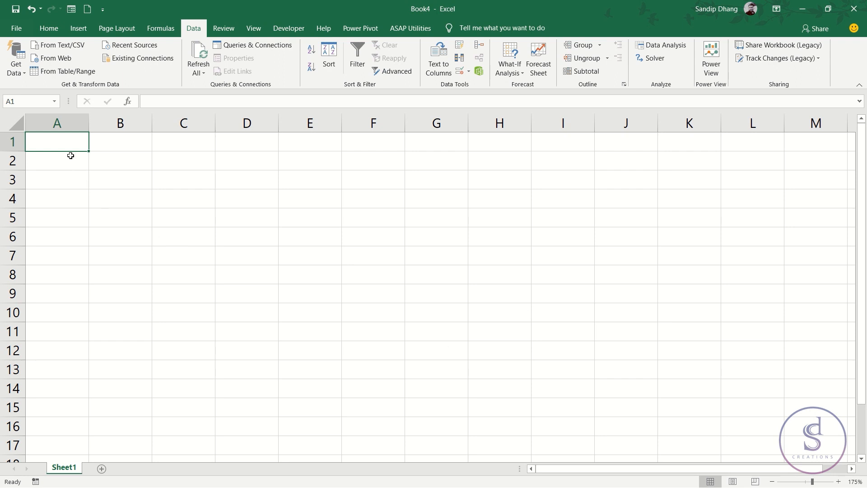
key("alt+Tab")
key("alt+Tab")
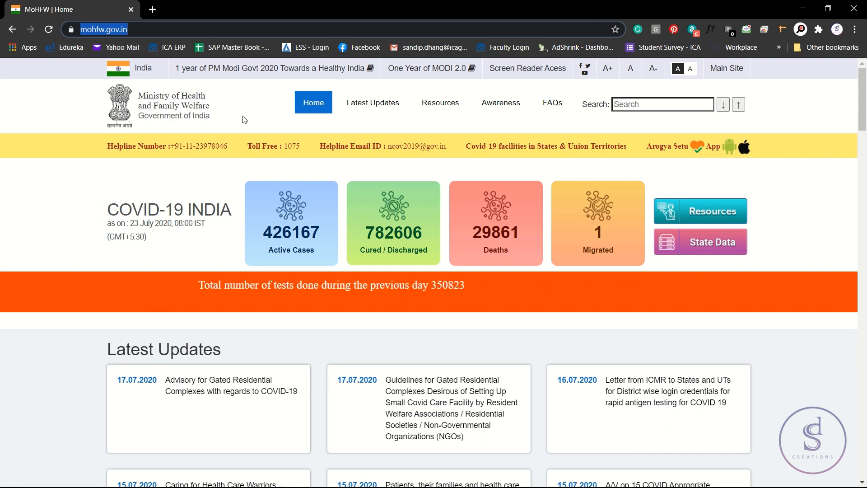
scroll(225, 226, "down", 15)
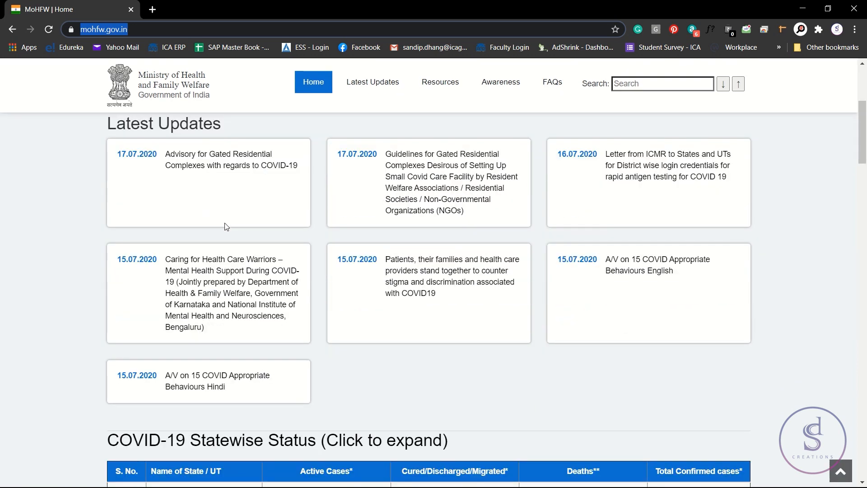
scroll(192, 260, "up", 5)
scroll(193, 260, "up", 2)
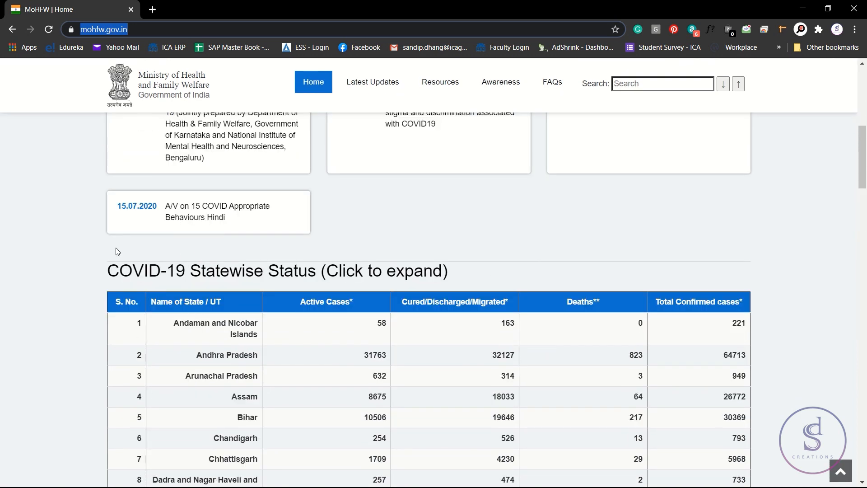
left_click(31, 236)
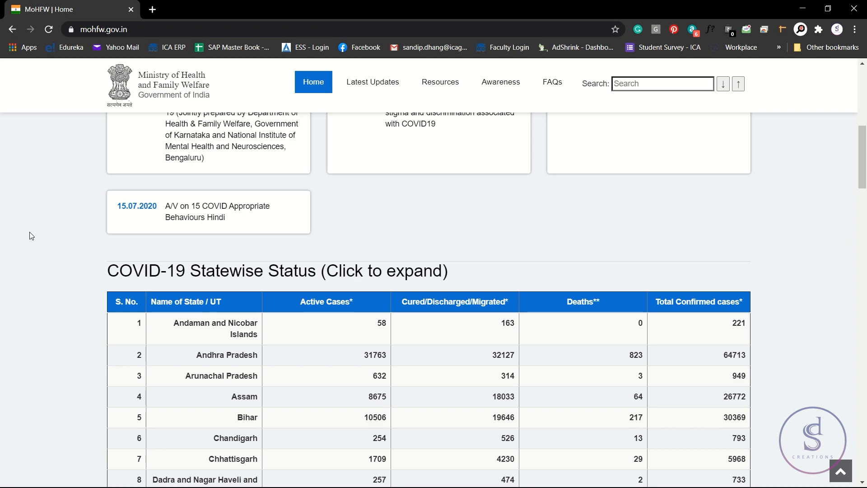
scroll(28, 232, "down", 3)
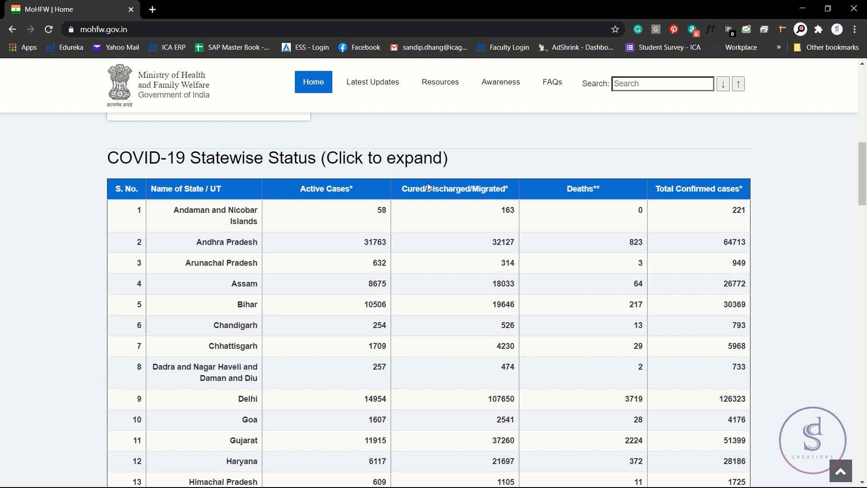
scroll(428, 186, "down", 1)
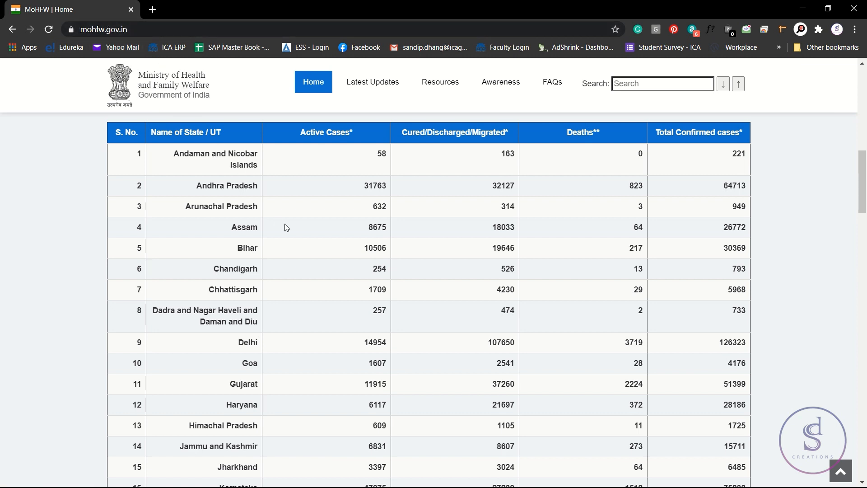
scroll(285, 227, "down", 1)
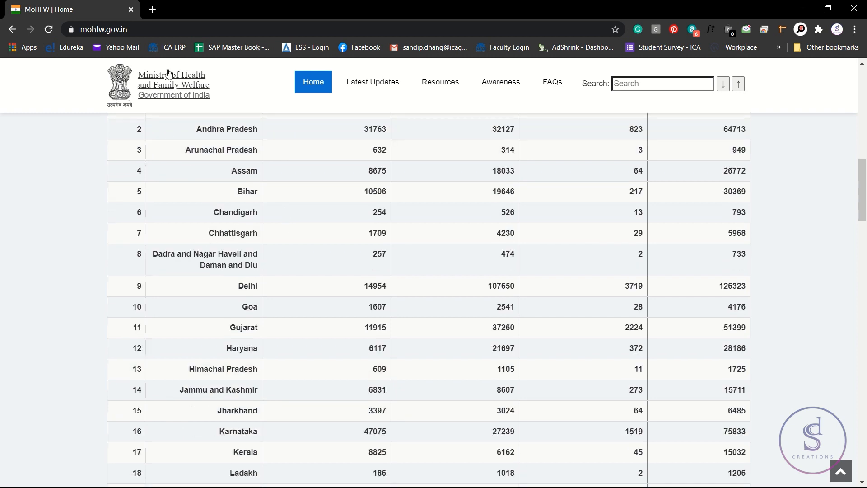
left_click(165, 29)
key("ctrl+c")
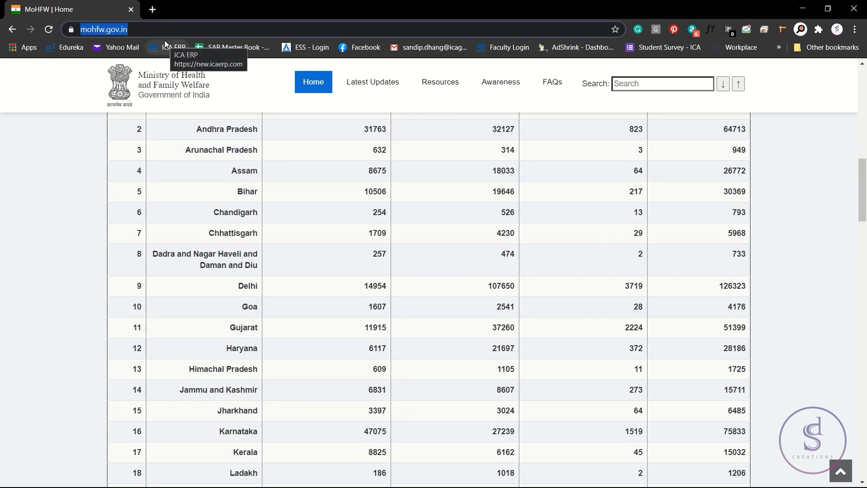
key("alt+Tab")
left_click(228, 206)
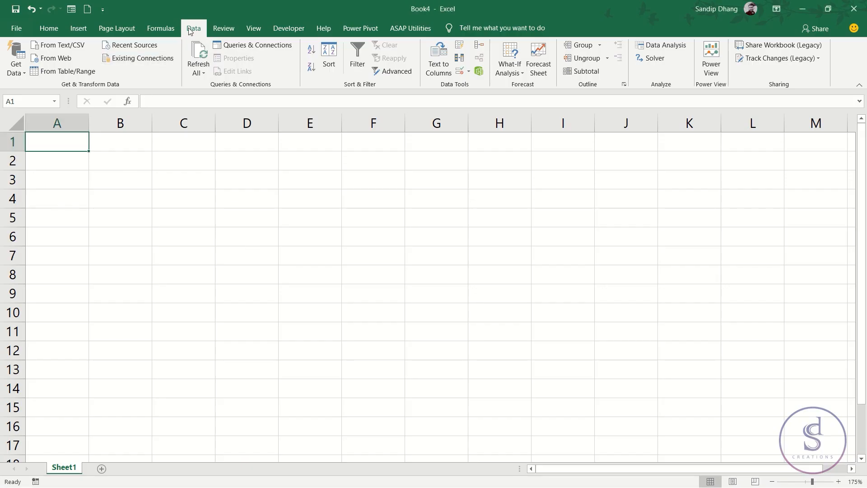
left_click(54, 58)
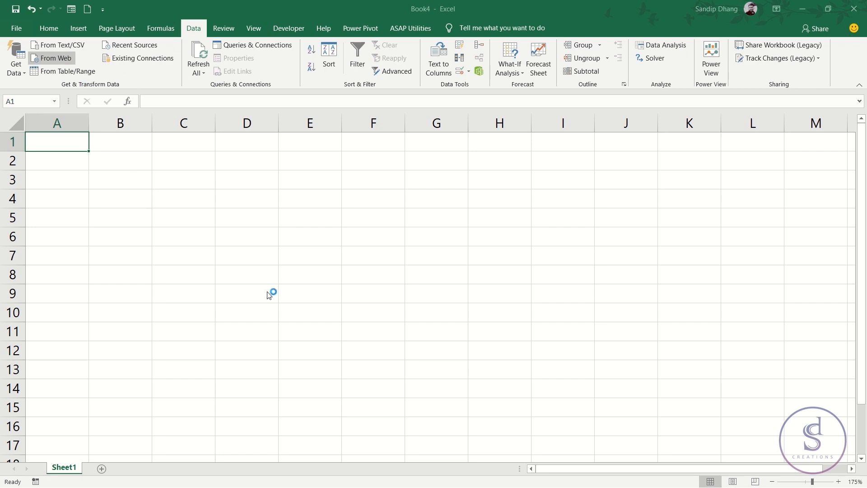
key("ctrl+v")
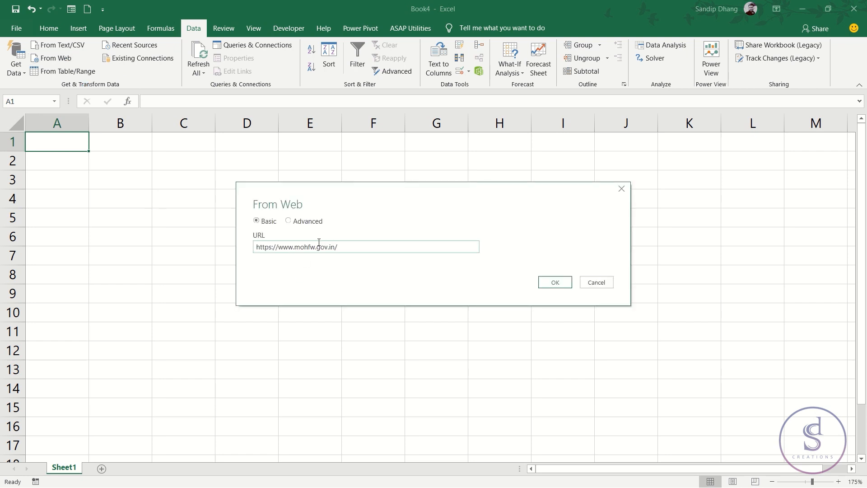
left_click(561, 290)
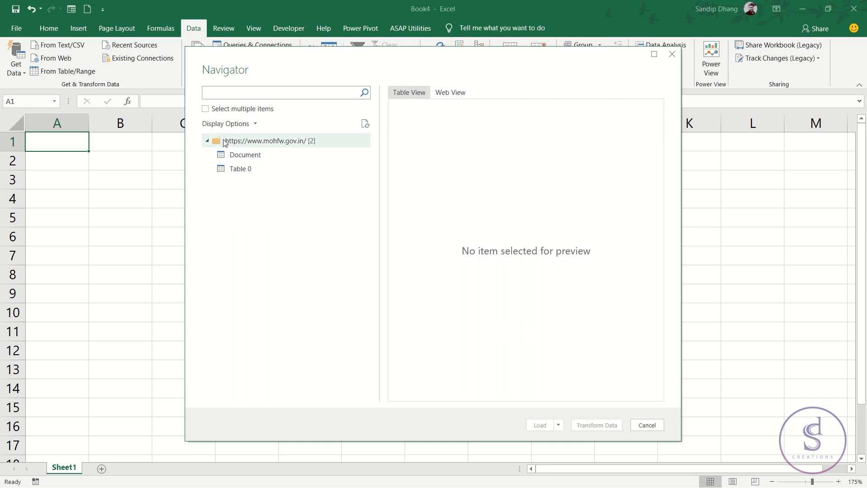
- Select Table 0 of the web source and preview its state rows down to the footnotes
left_click(248, 172)
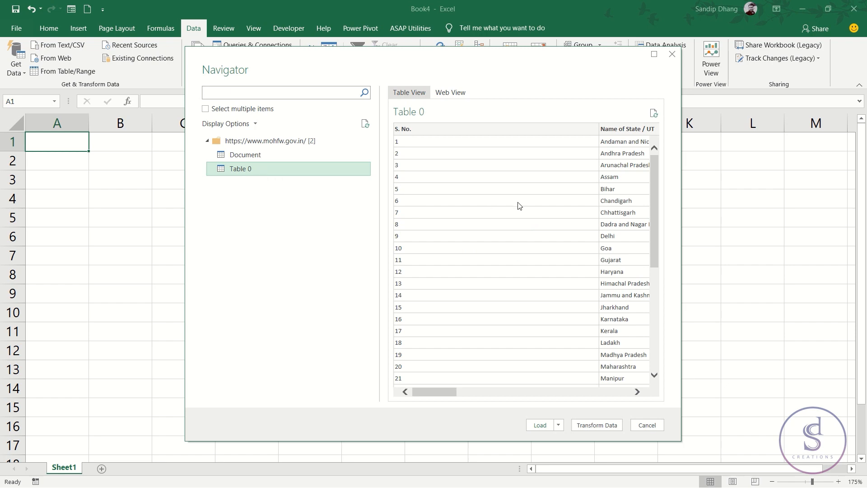
scroll(518, 203, "down", 10)
mouse_move(443, 389)
left_mouse_down()
mouse_move(610, 391)
mouse_move(426, 383)
left_mouse_up()
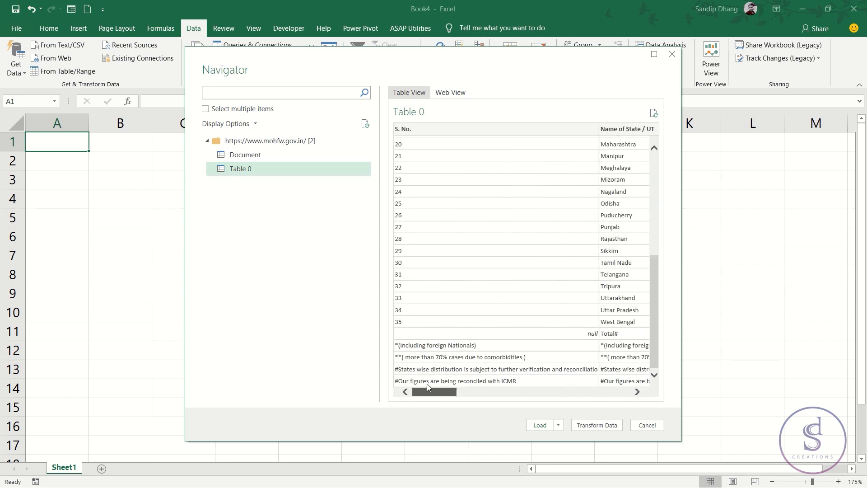
scroll(430, 295, "up", 7)
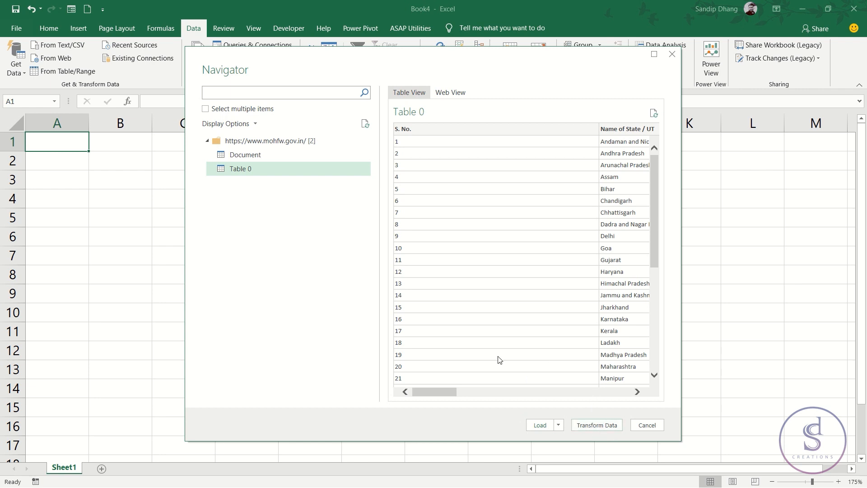
left_click_drag(432, 393, 448, 392)
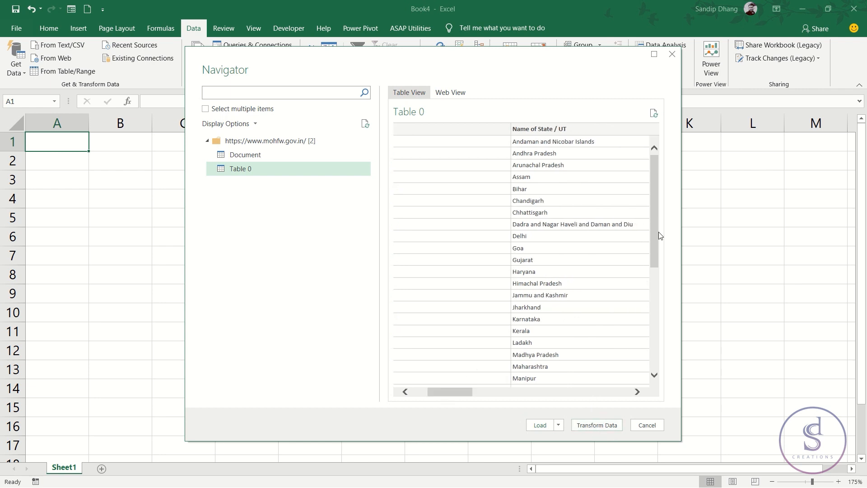
left_click_drag(652, 233, 653, 347)
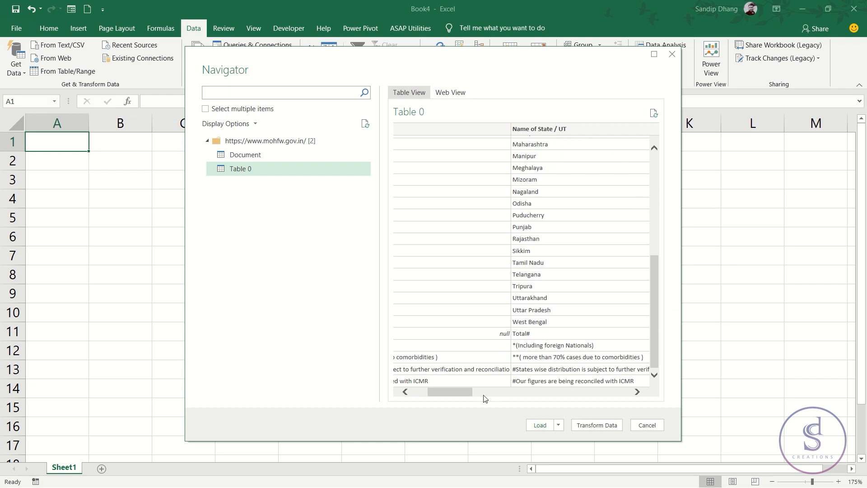
- Review the remaining columns in the Table 0 preview and open the table for transformation in the Power Query Editor
left_click_drag(457, 392, 441, 392)
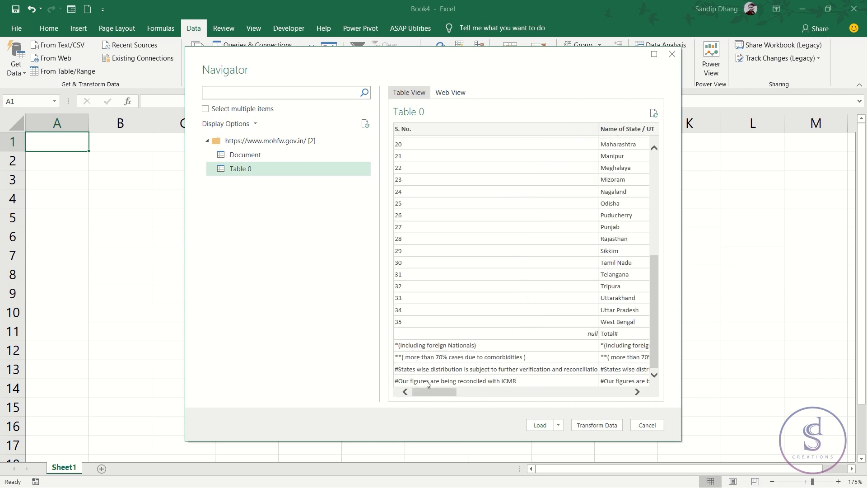
left_click_drag(433, 392, 508, 398)
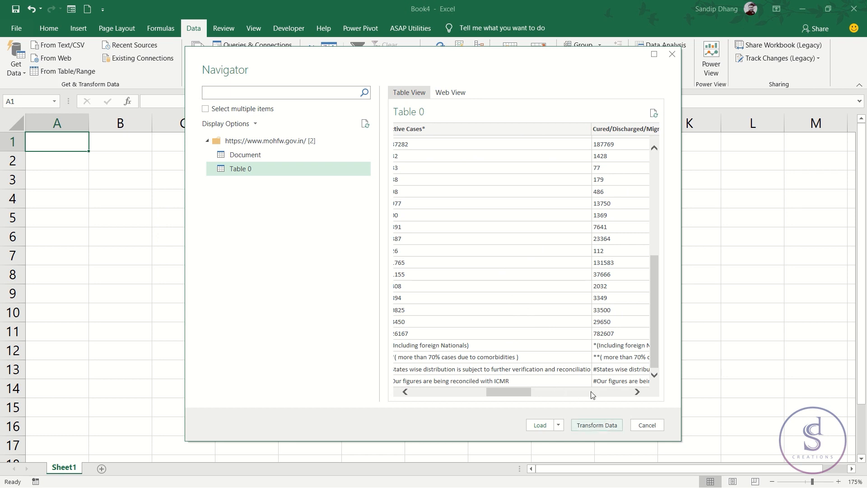
scroll(598, 322, "up", 6)
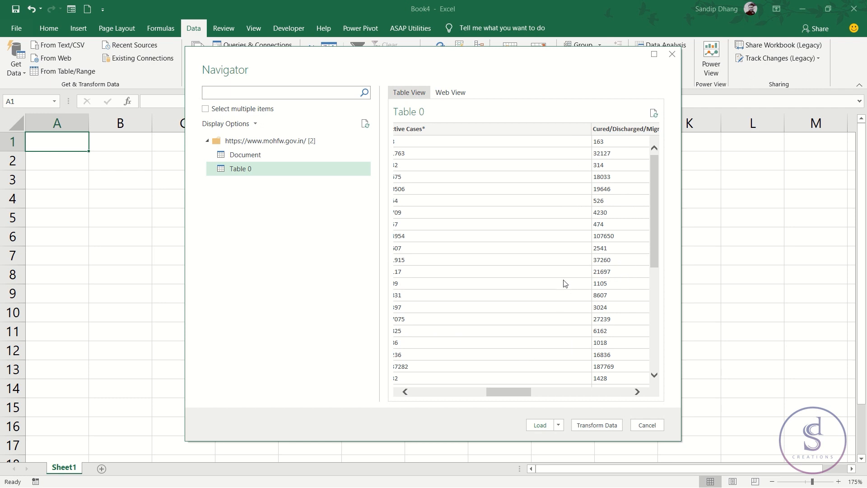
left_click(590, 425)
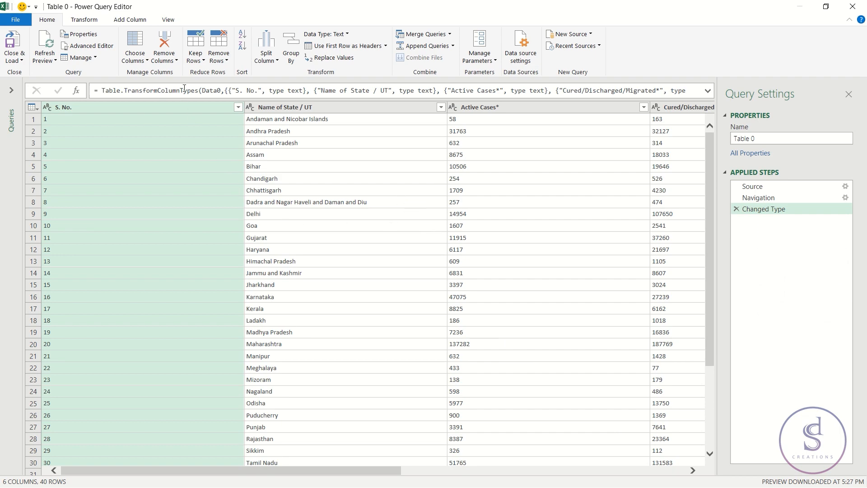
- Remove the bottom 5 rows holding the total and footnotes from the query, and check the remaining rows
scroll(331, 270, "down", 4)
scroll(331, 270, "up", 2)
scroll(332, 270, "down", 2)
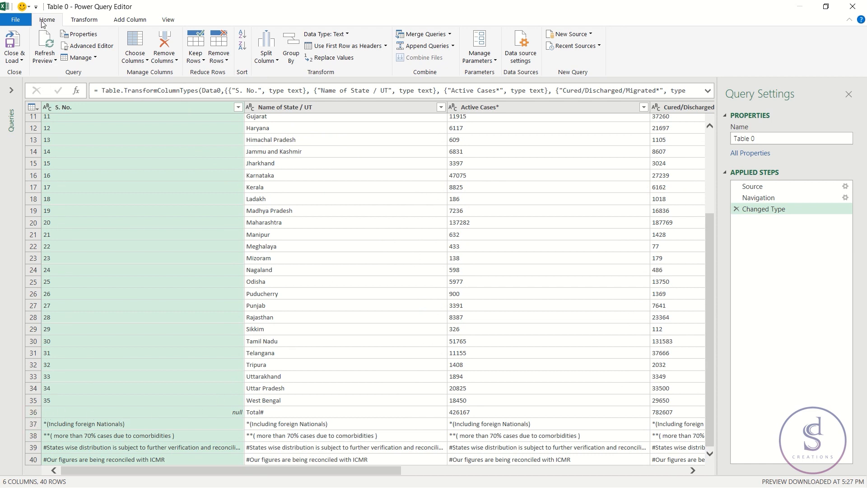
left_click(214, 60)
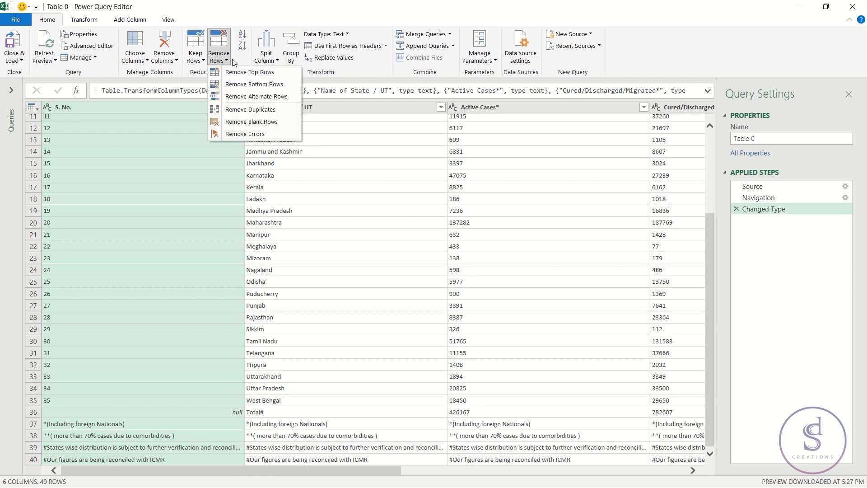
left_click(247, 86)
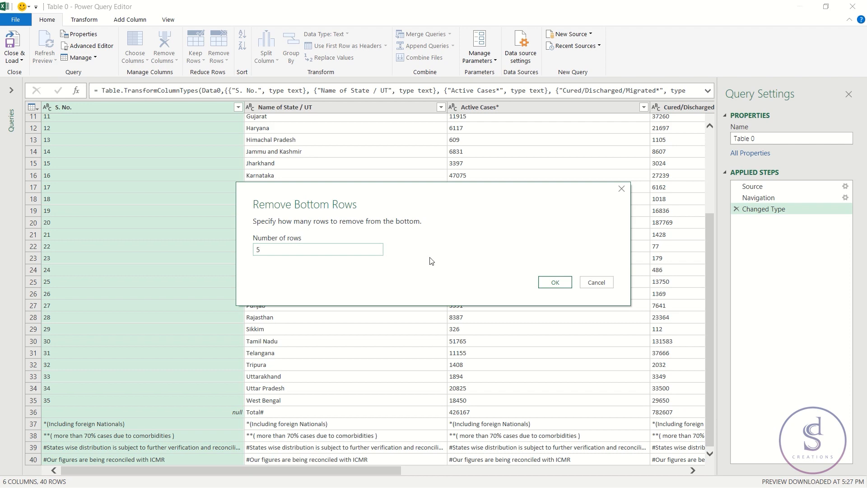
left_click(551, 282)
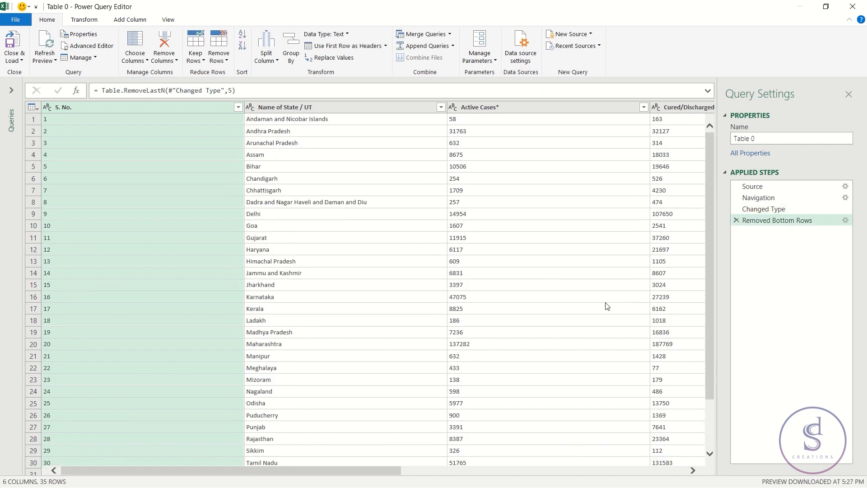
left_click_drag(709, 270, 707, 364)
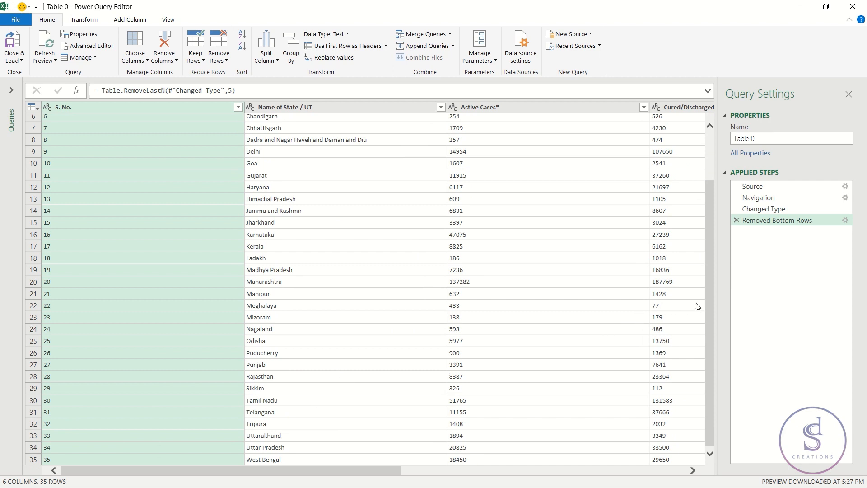
left_click_drag(707, 302, 704, 166)
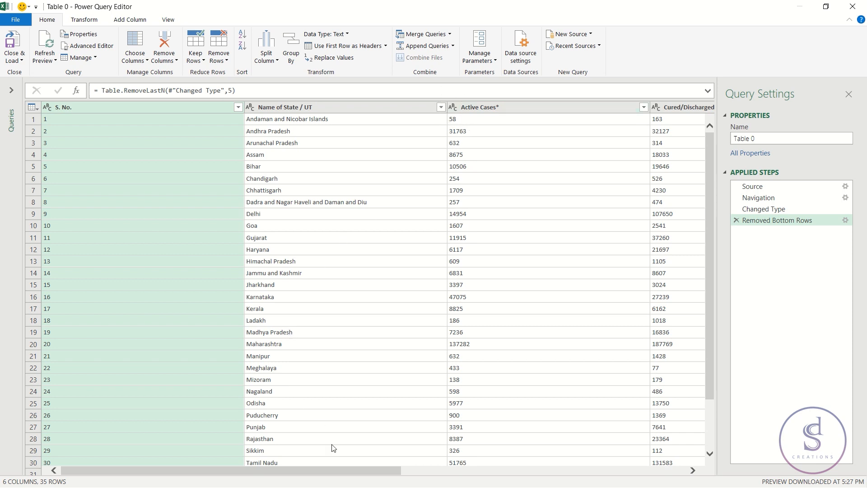
- Change the data type of the four columns from Active Cases* to Total Confirmed cases* to Whole Number
left_click_drag(348, 477, 524, 479)
left_click(245, 109)
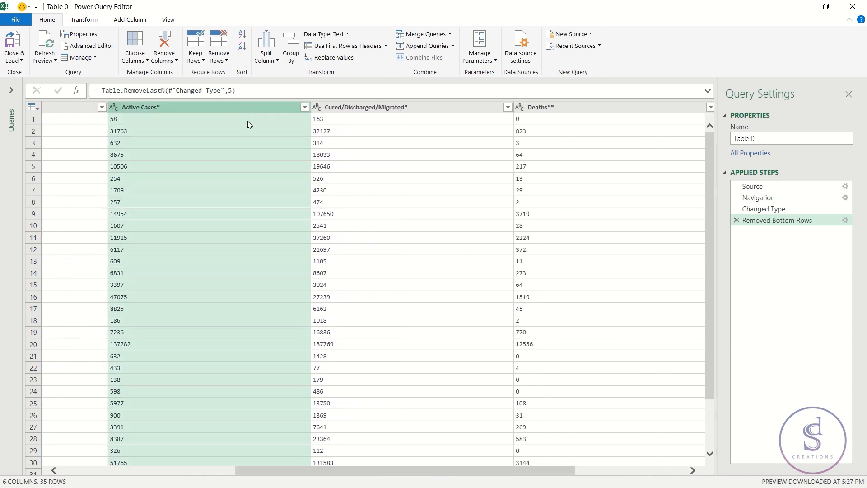
left_click_drag(393, 470, 501, 479)
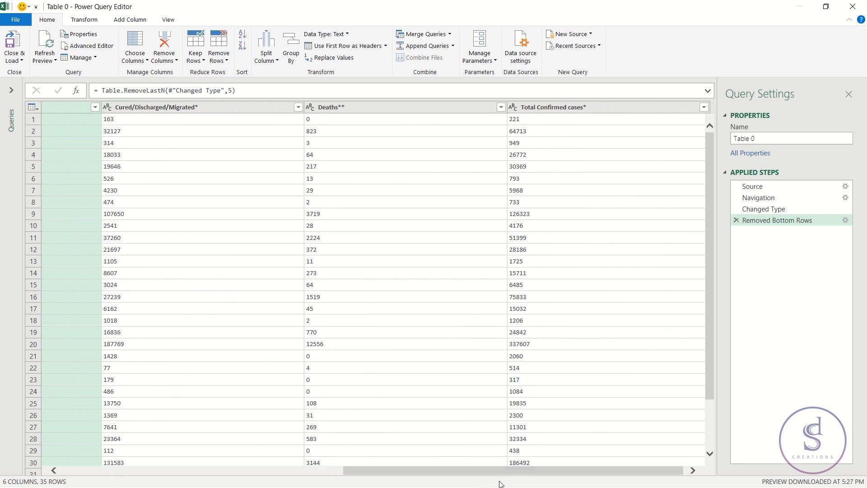
left_click(586, 107, "shift")
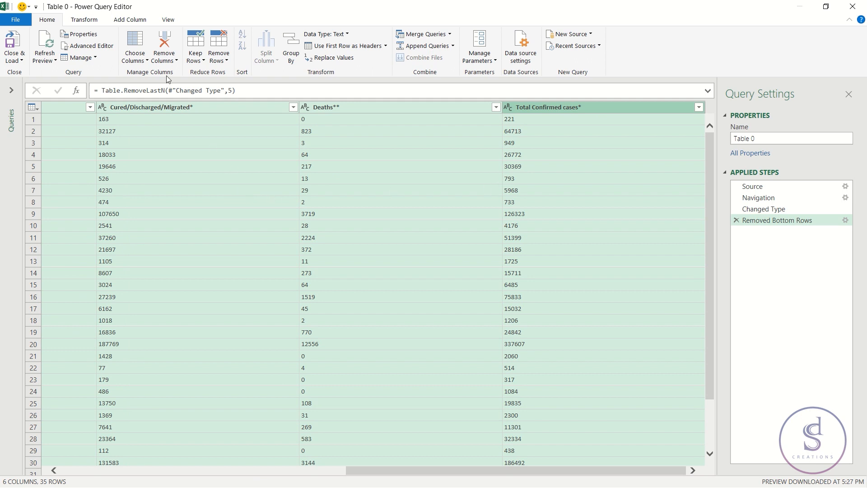
left_click(348, 35)
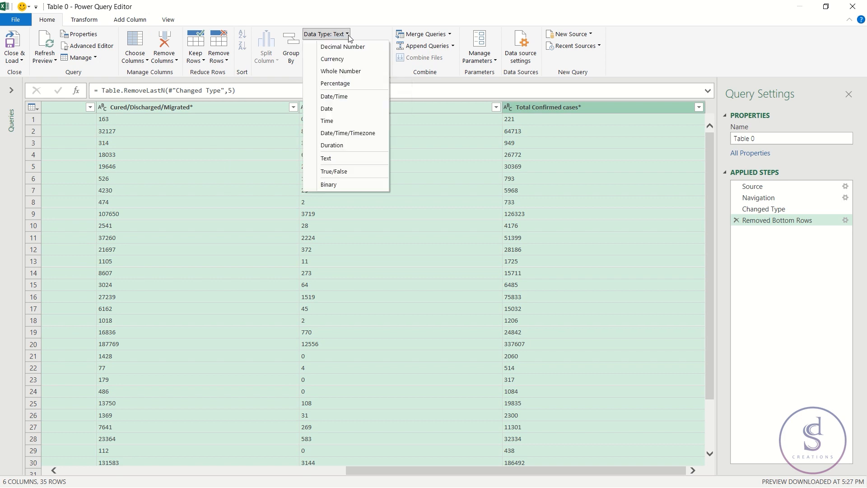
left_click(349, 74)
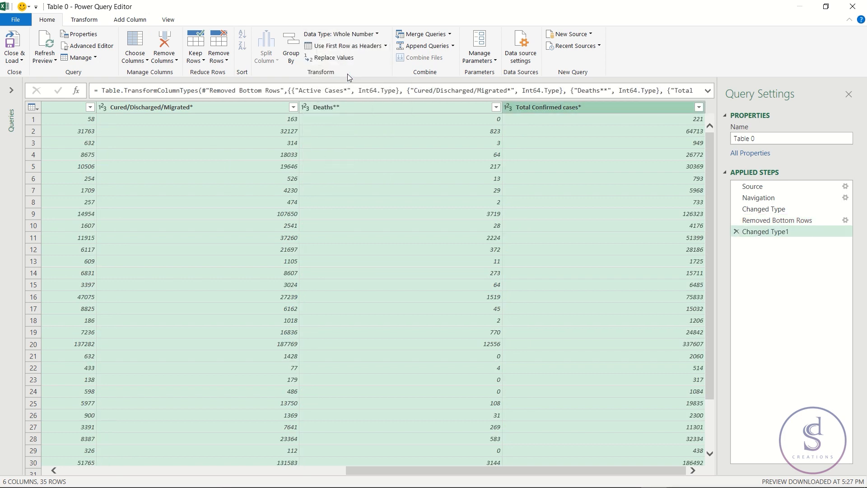
- Rename the Active Cases* and Cured/Discharged/Migrated* columns to "Active Cases" and "Cured/Discharged/Migrated"
left_click_drag(427, 471, 187, 471)
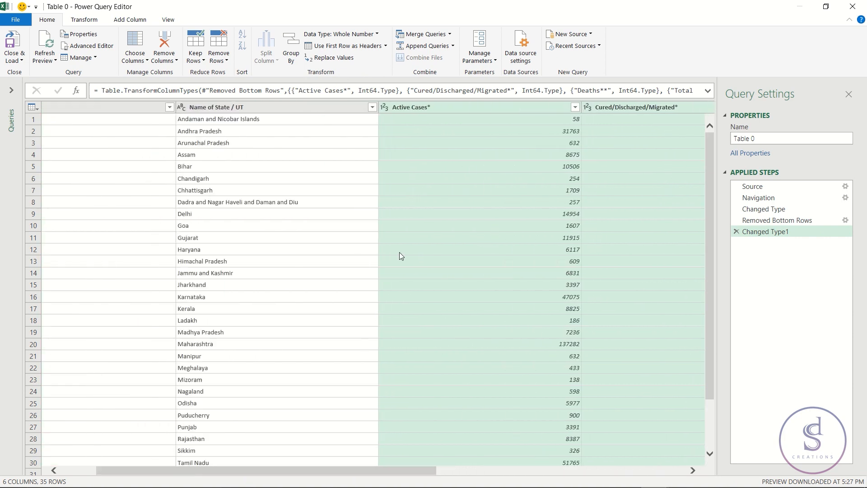
double_click(433, 107)
left_click(441, 107)
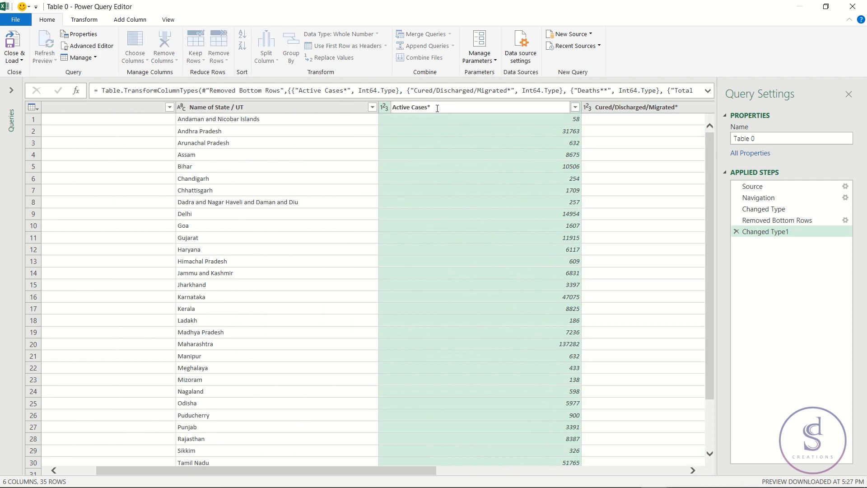
key("Return")
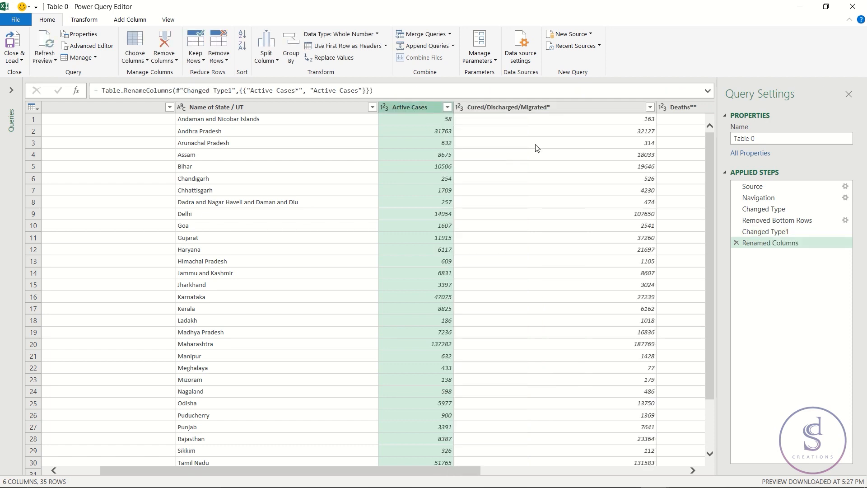
double_click(570, 110)
left_click(564, 112)
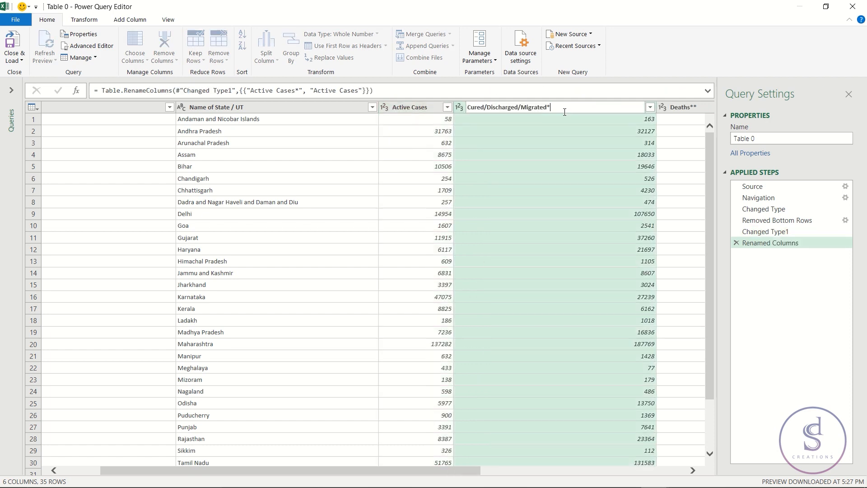
key("Return")
- Rename the Deaths** and Total Confirmed cases* columns to "Deaths" and "Total Confirmed cases"
double_click(610, 104)
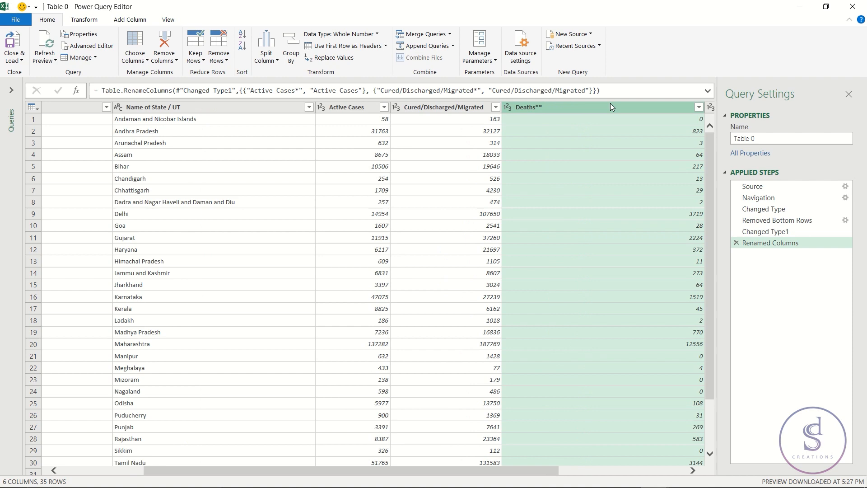
left_click(600, 106)
key("BackSpace")
key("Return")
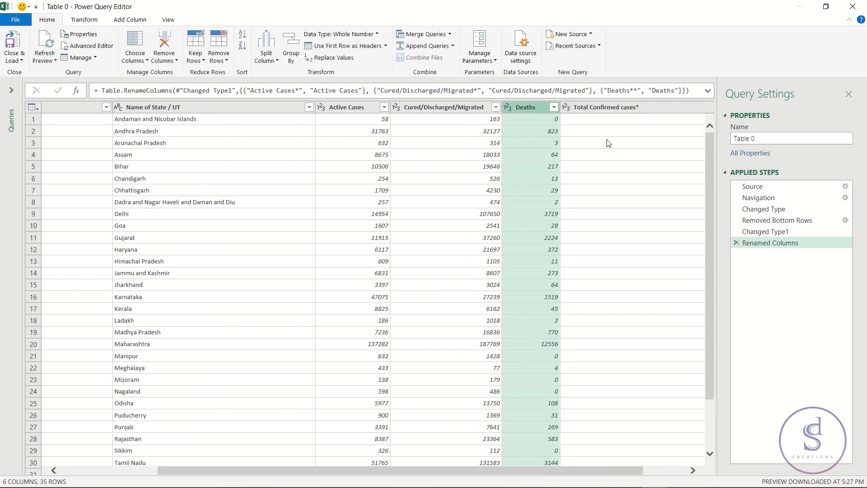
double_click(664, 109)
left_click(617, 106)
key("BackSpace")
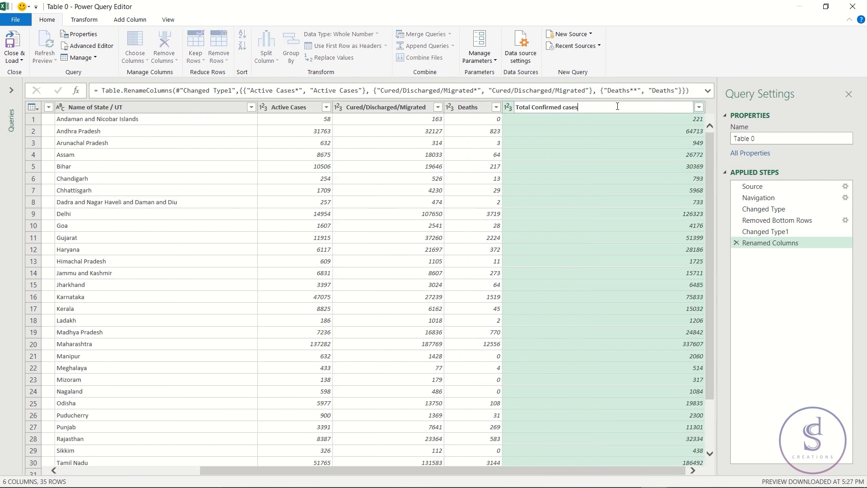
key("Return")
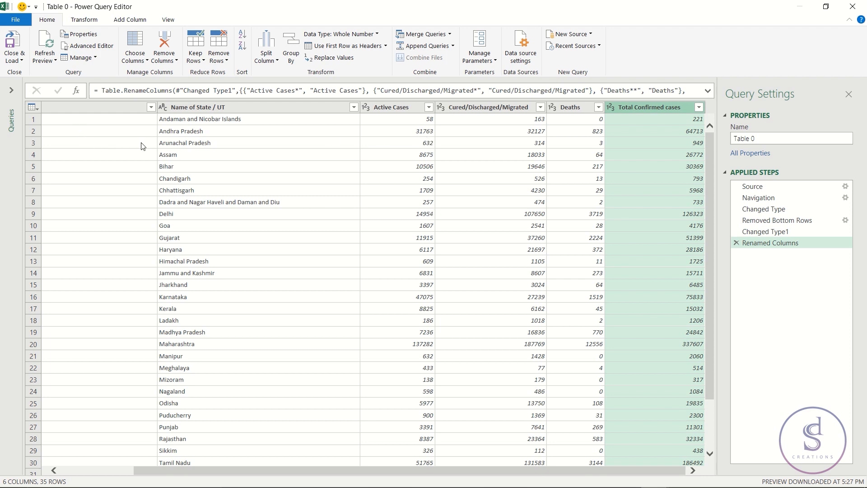
- Close the query editor and load the query as a table into the existing worksheet at cell A1
left_click(40, 60)
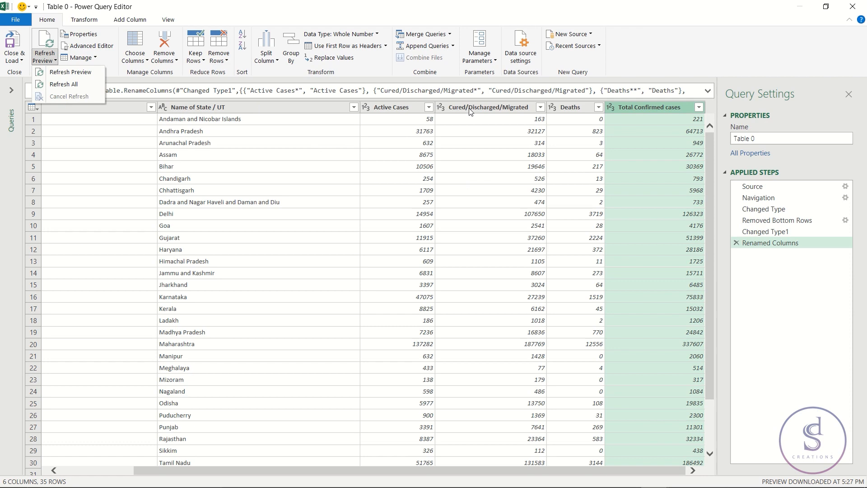
left_click(8, 60)
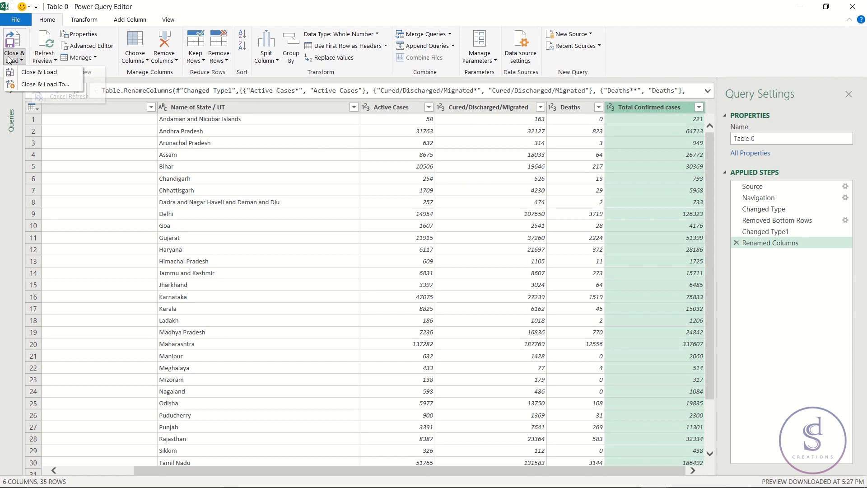
left_click(49, 85)
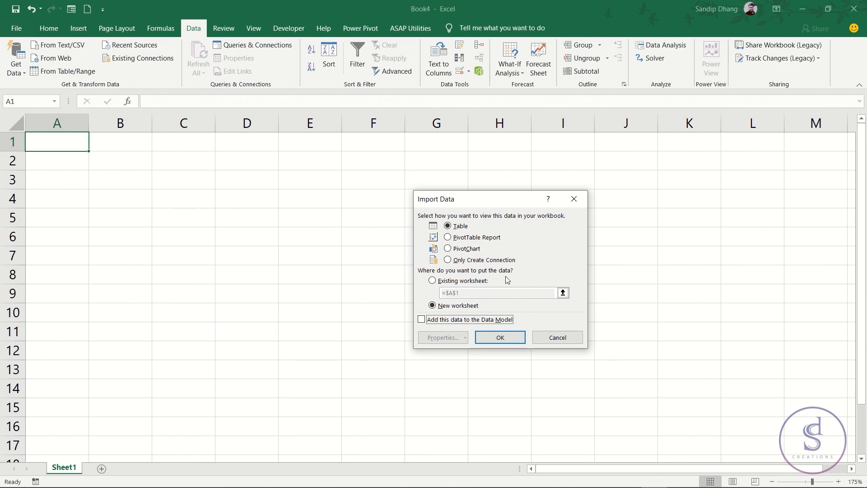
left_click(443, 281)
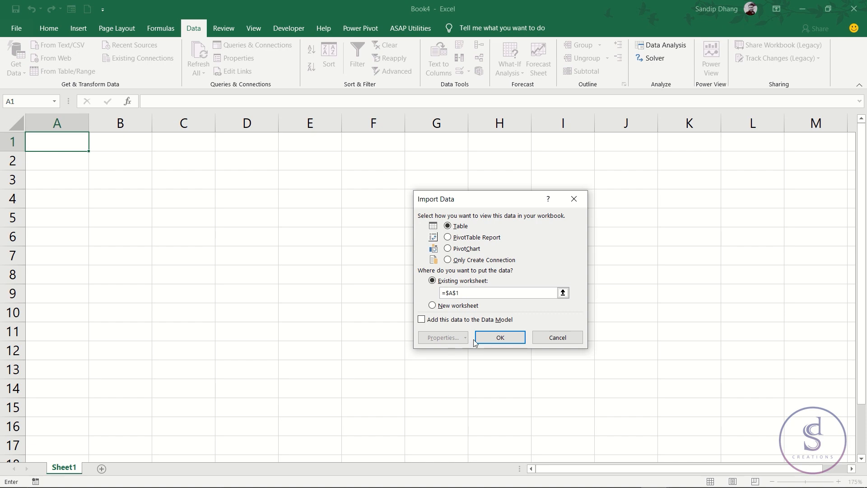
left_click(499, 339)
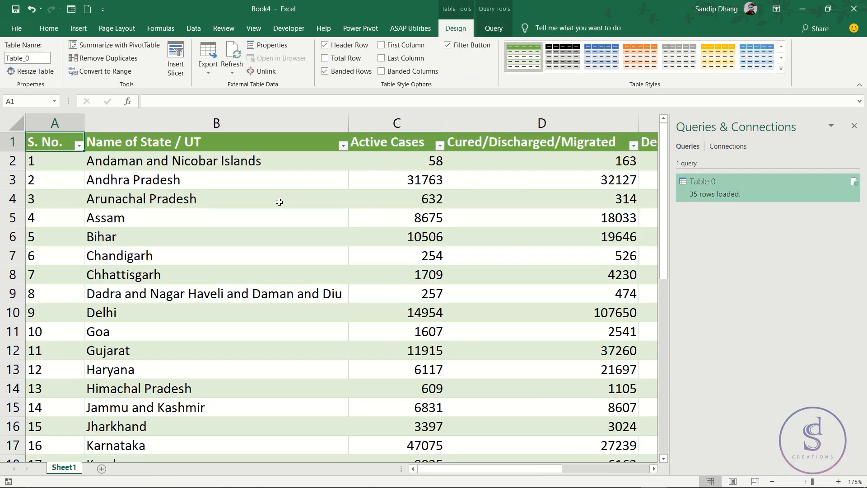
- Zoom the sheet out to 115% so all table columns fit, and close Queries & Connections
scroll(351, 220, "down", 3)
scroll(351, 220, "down", 1)
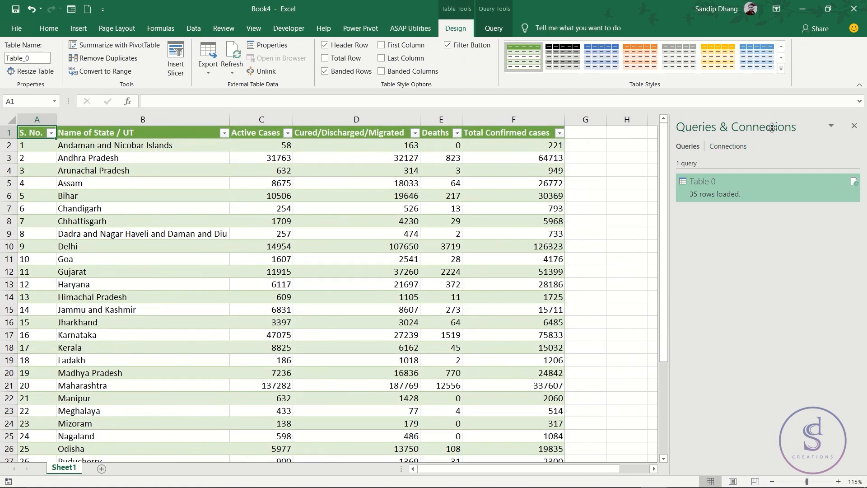
left_click(854, 125)
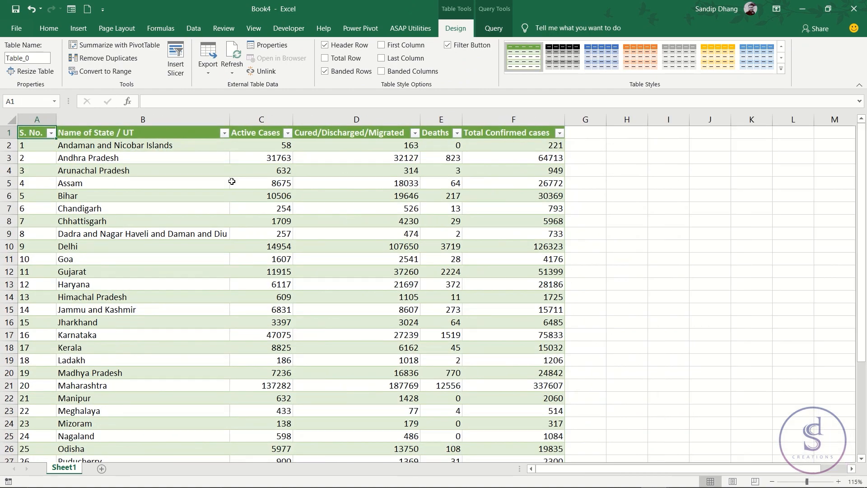
- Set the imported table's query connection to refresh automatically every 60 minutes
left_click(129, 168)
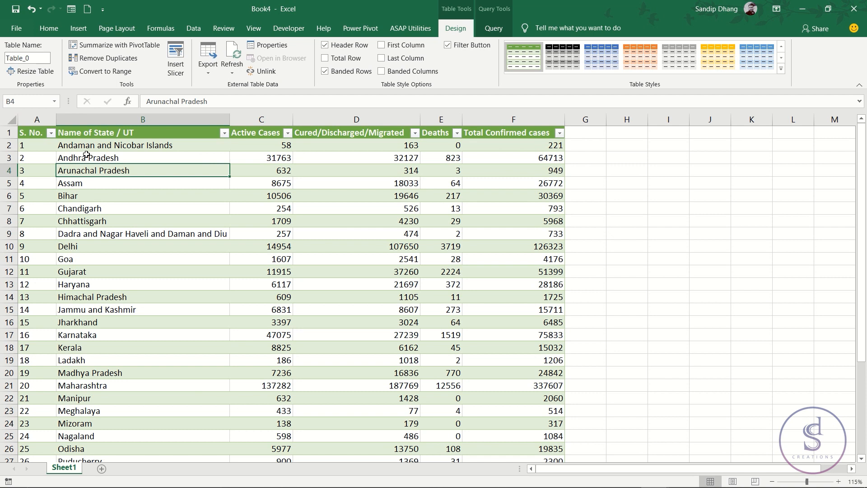
left_click(492, 32)
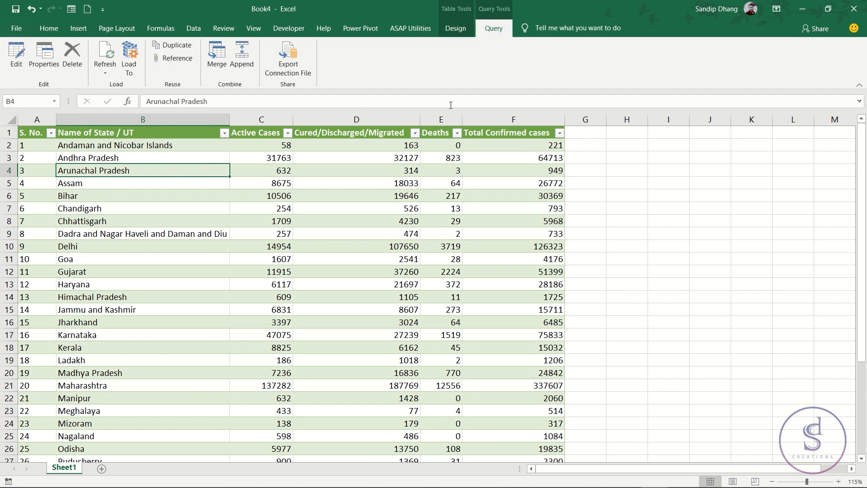
left_click(104, 70)
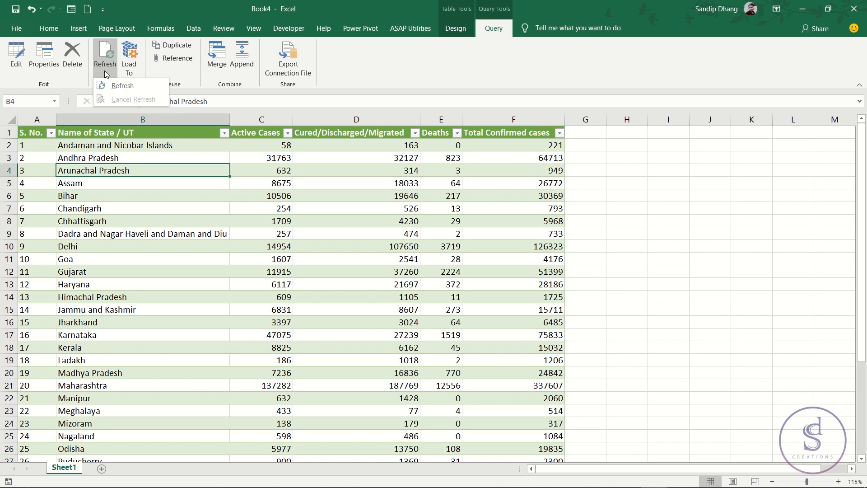
key("Escape")
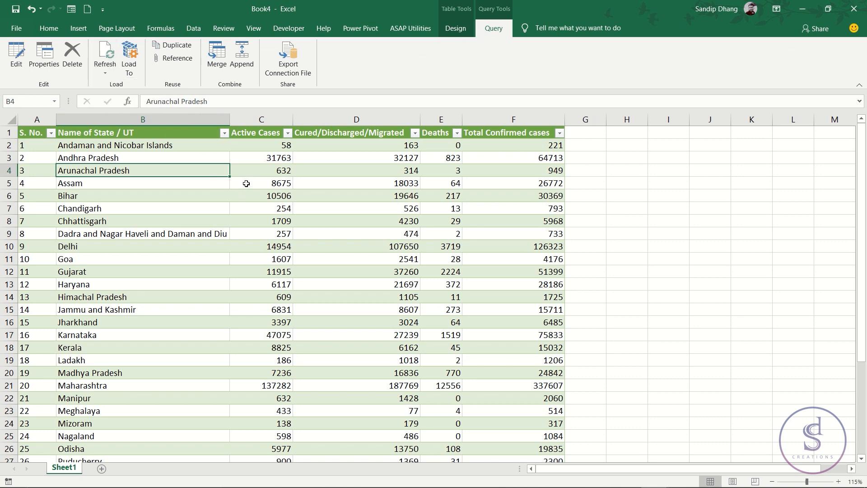
left_click(456, 28)
left_click(232, 73)
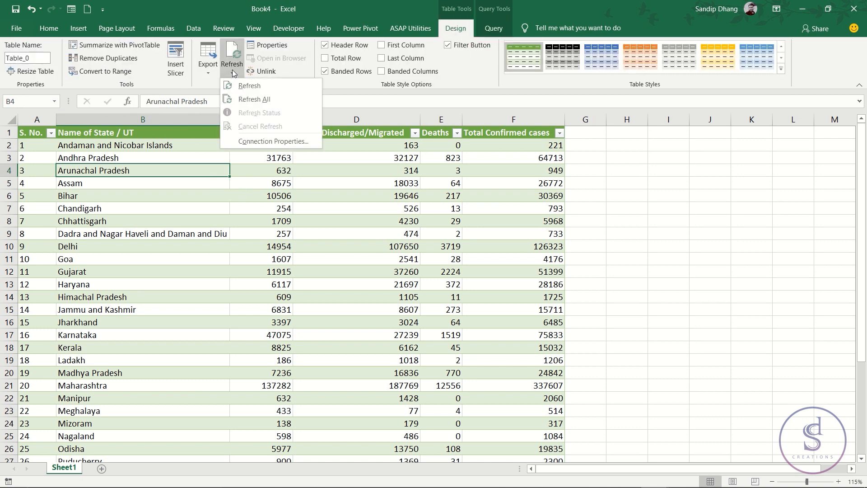
left_click(258, 140)
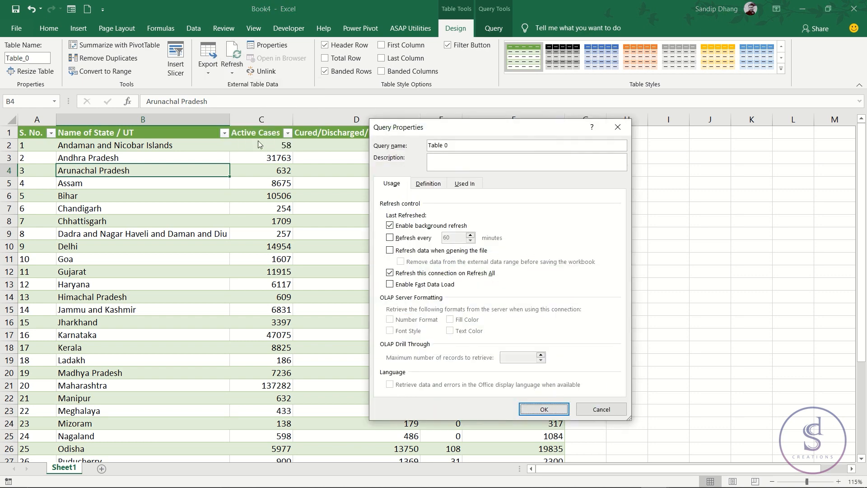
left_click(390, 238)
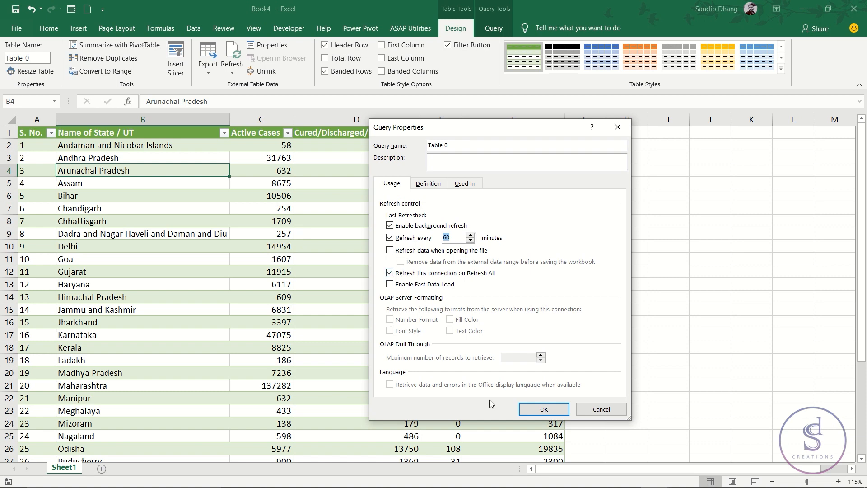
left_click(533, 409)
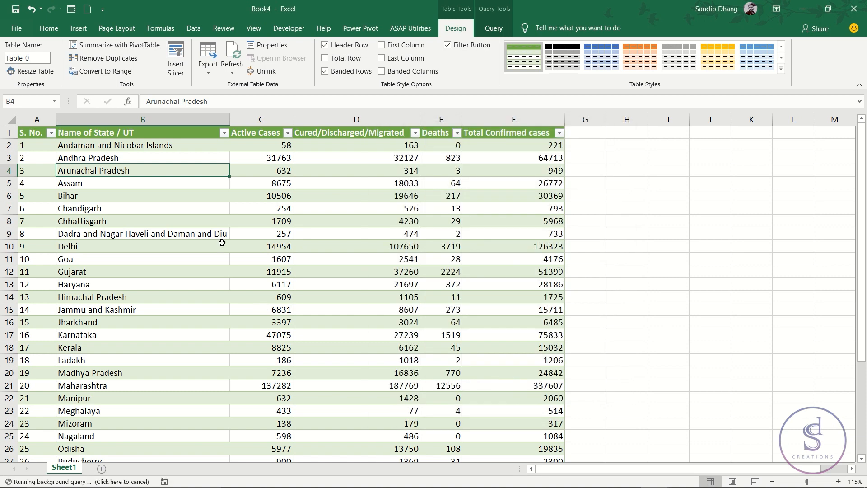
- Insert a Power View sheet based on the statewise table
left_click(198, 222)
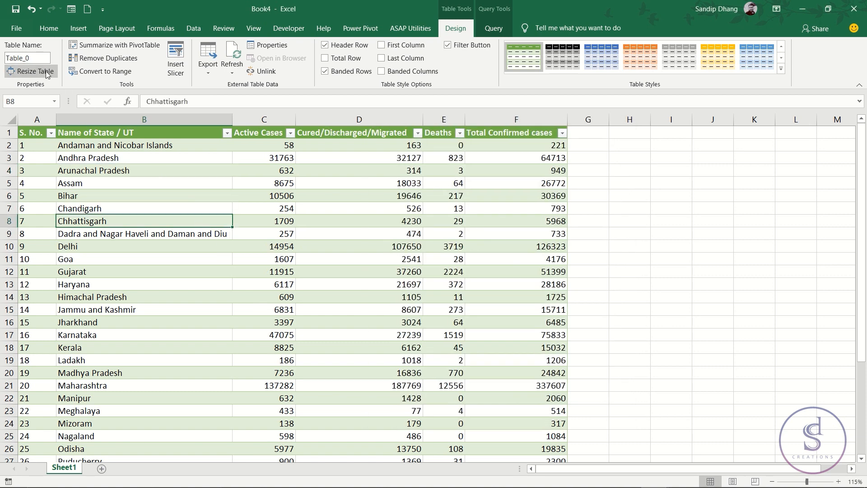
left_click(194, 29)
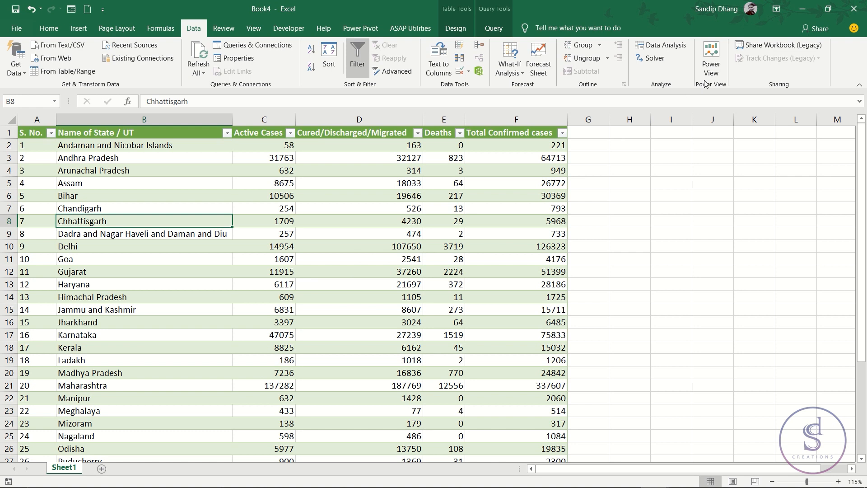
left_click(710, 68)
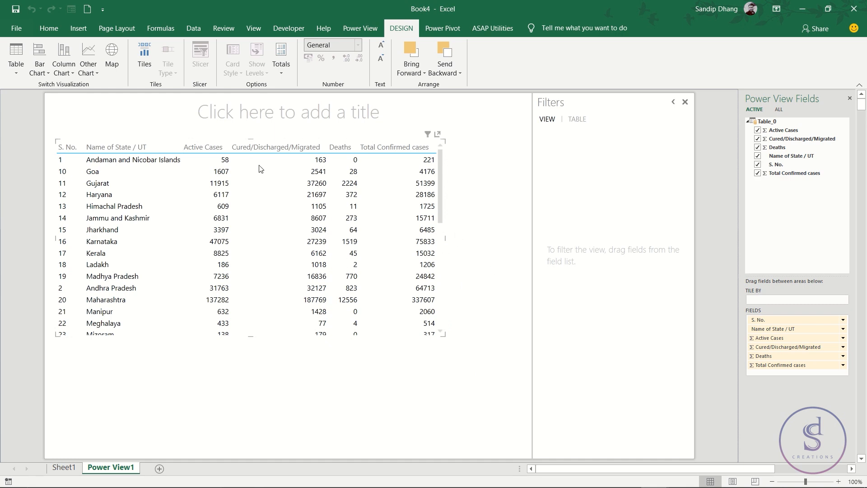
- Title the Power View report "Excel Dashboard"
left_click(244, 117)
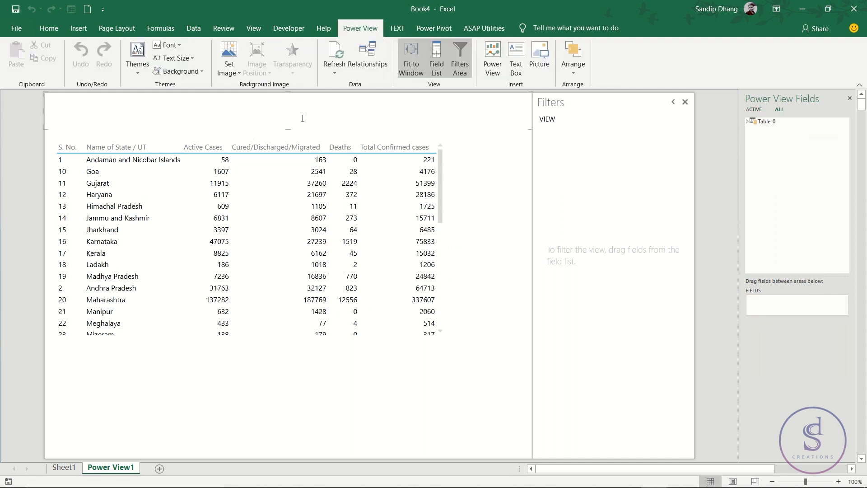
type("C")
key("BackSpace")
type("Excel Dashbo")
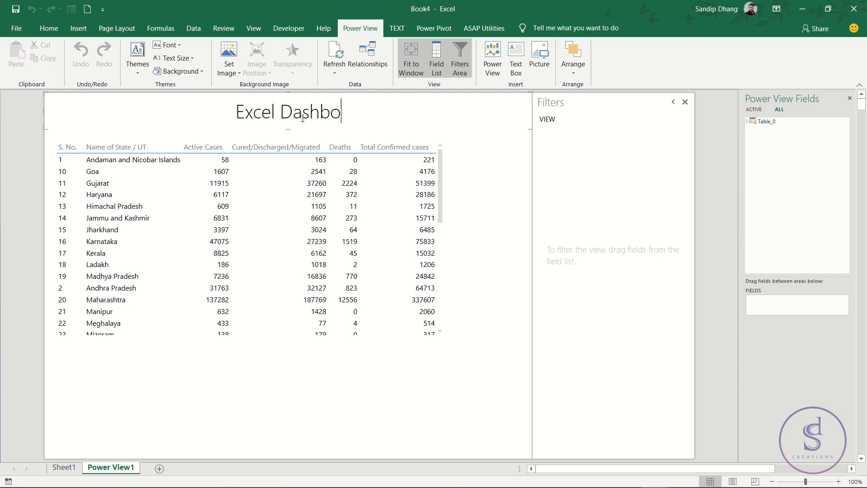
type("ard")
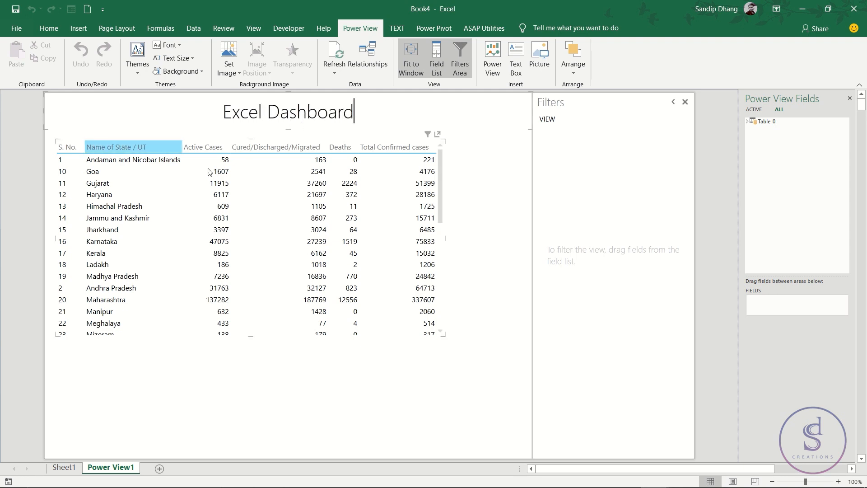
- Reduce the Power View table's fields to only Name of State / UT and Total Confirmed cases
left_click(342, 186)
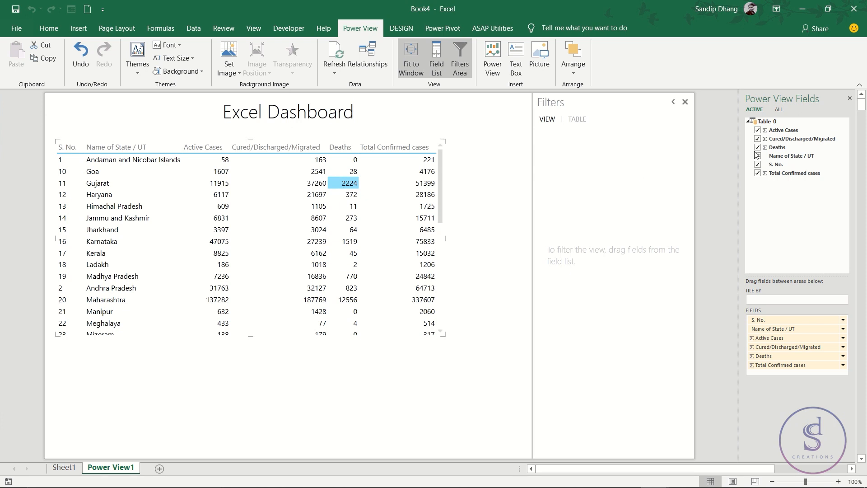
left_click(758, 174)
left_click(758, 164)
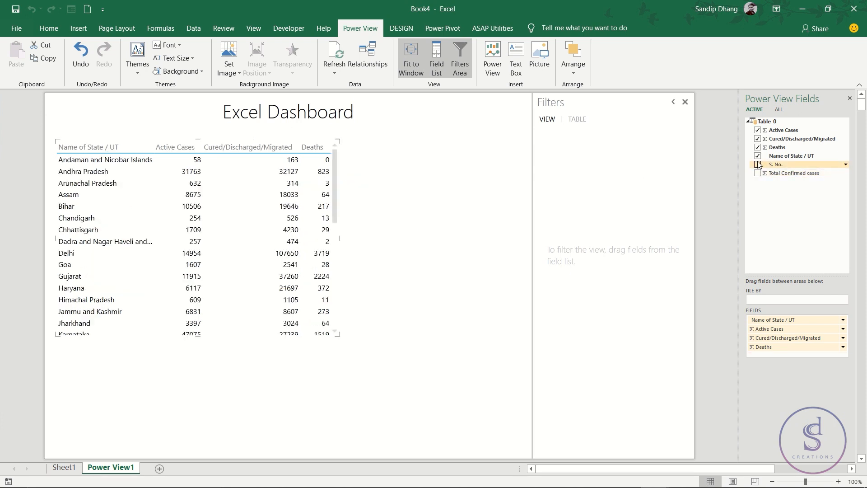
left_click(758, 148)
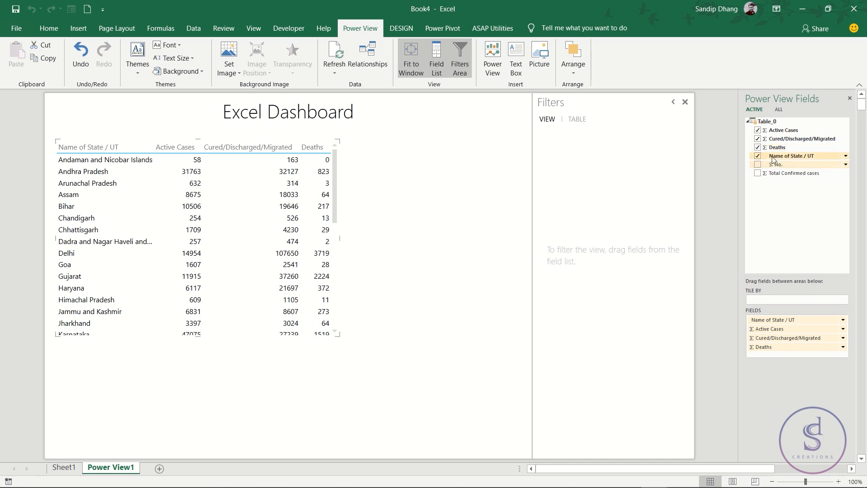
left_click(757, 173)
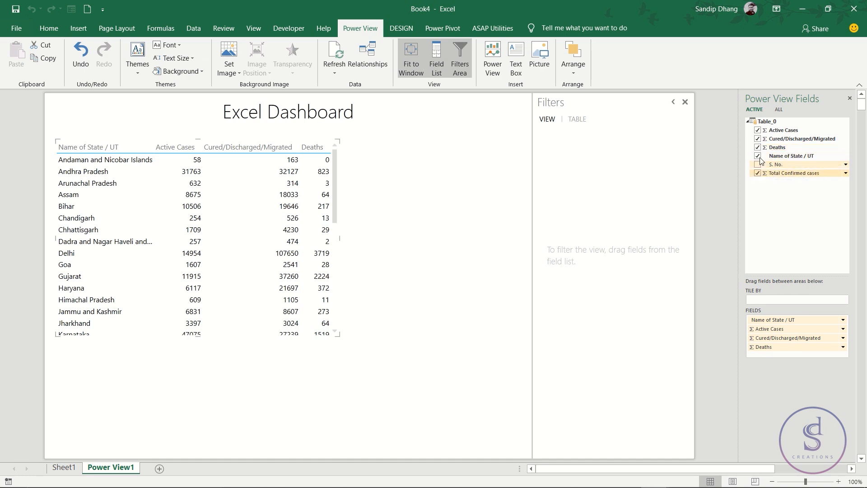
left_click(757, 147)
left_click(758, 138)
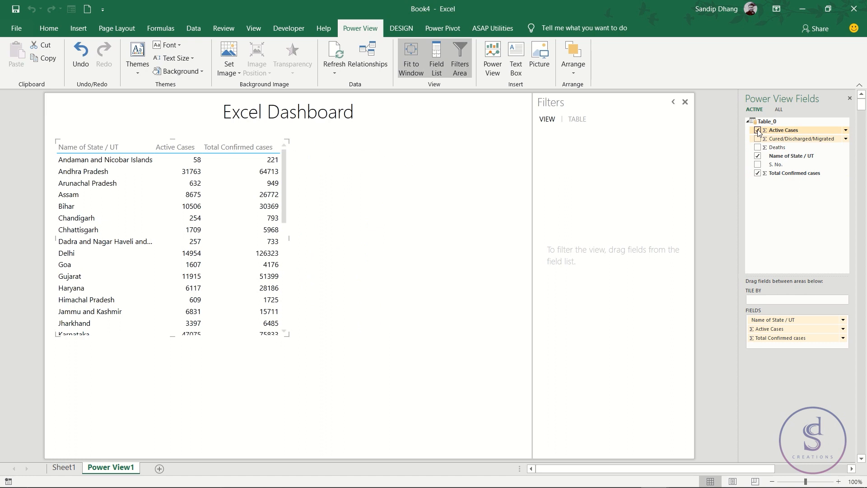
left_click(758, 130)
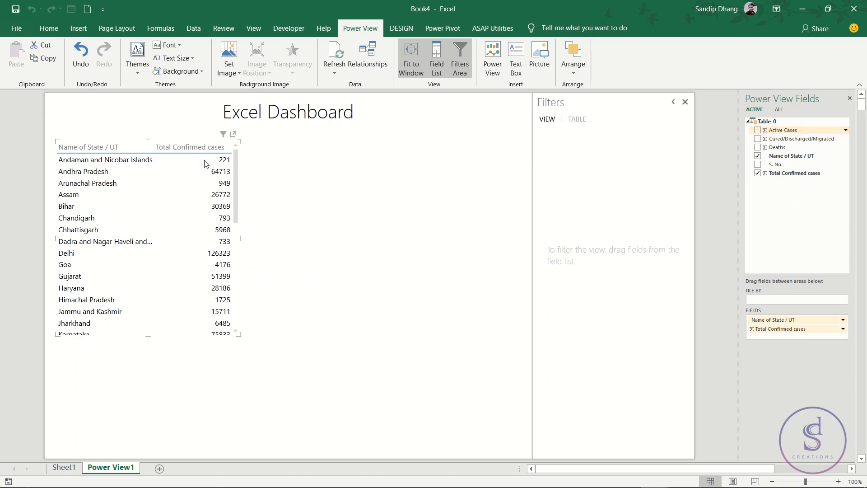
- Convert the Total Confirmed cases table into a clustered bar chart
left_click(413, 28)
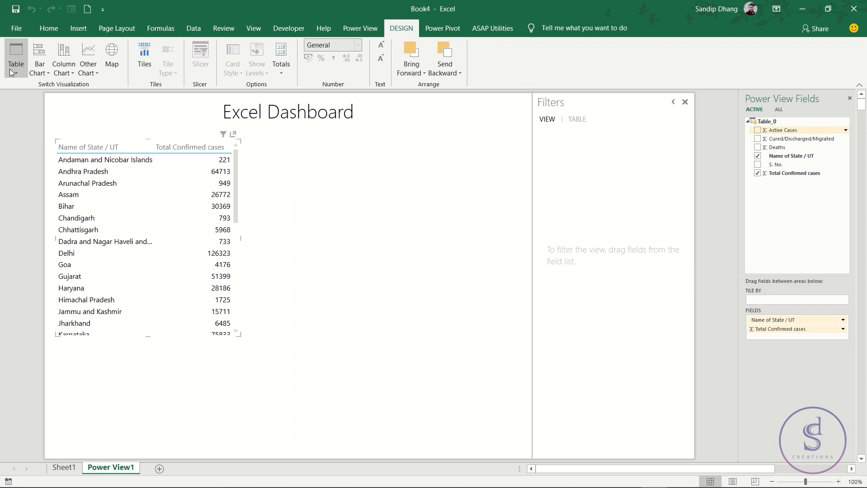
left_click(40, 71)
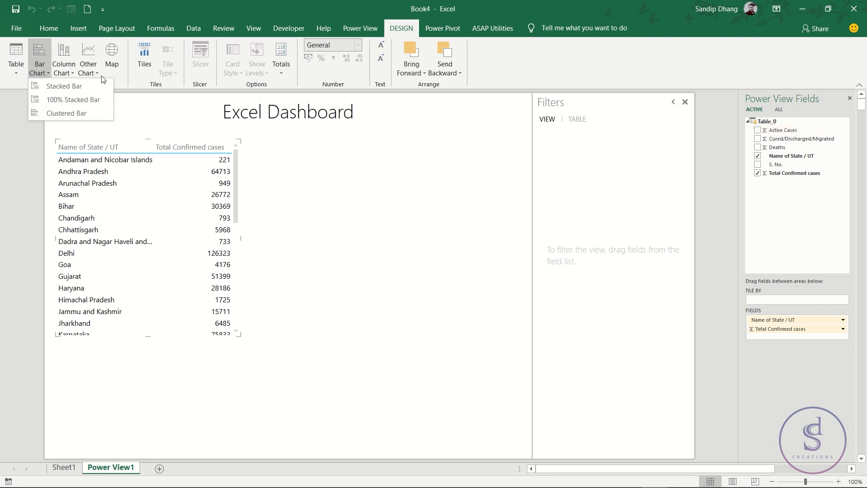
left_click(63, 64)
left_click(84, 63)
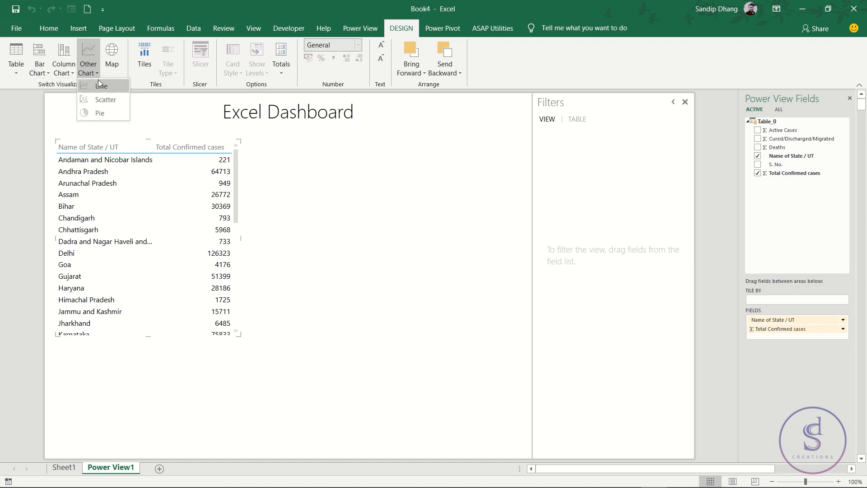
left_click(38, 69)
left_click(37, 68)
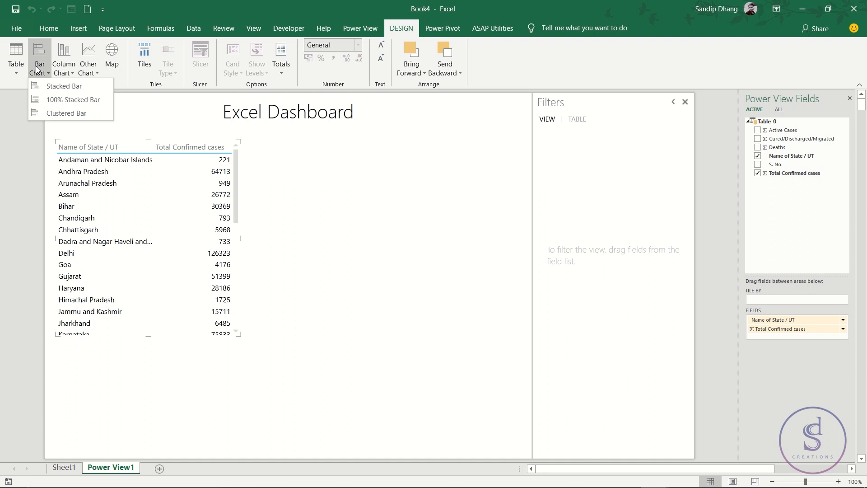
left_click(65, 115)
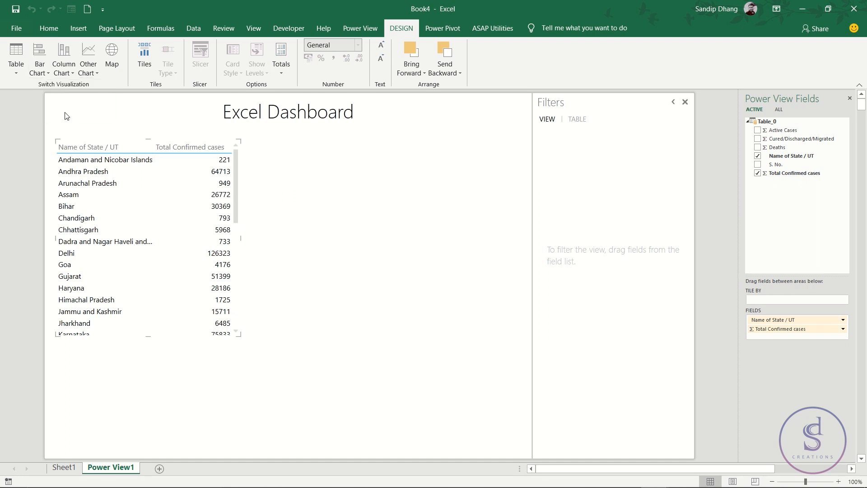
- Move the bar chart to the report's upper-left corner and stretch it down to the full canvas height
mouse_move(162, 208)
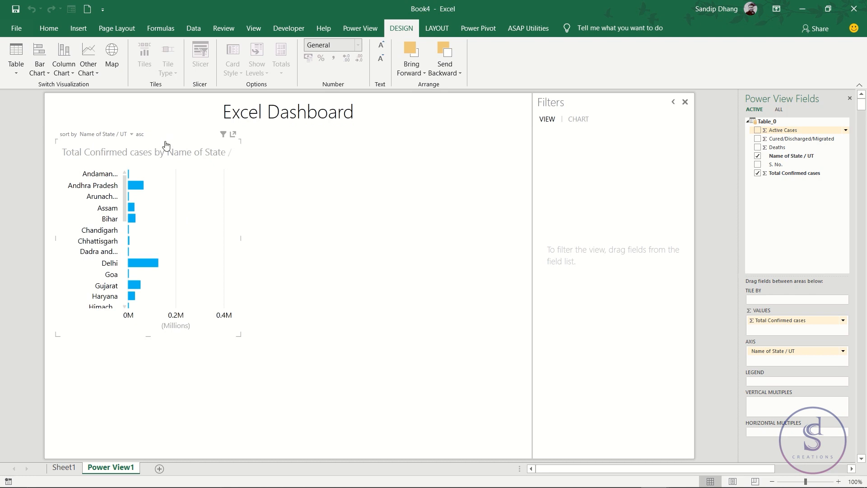
left_click_drag(149, 335, 146, 450)
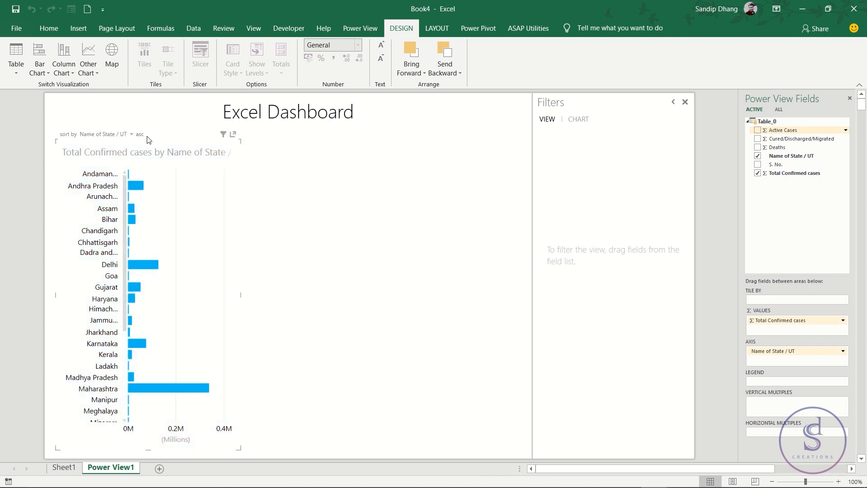
left_click_drag(134, 144, 103, 99)
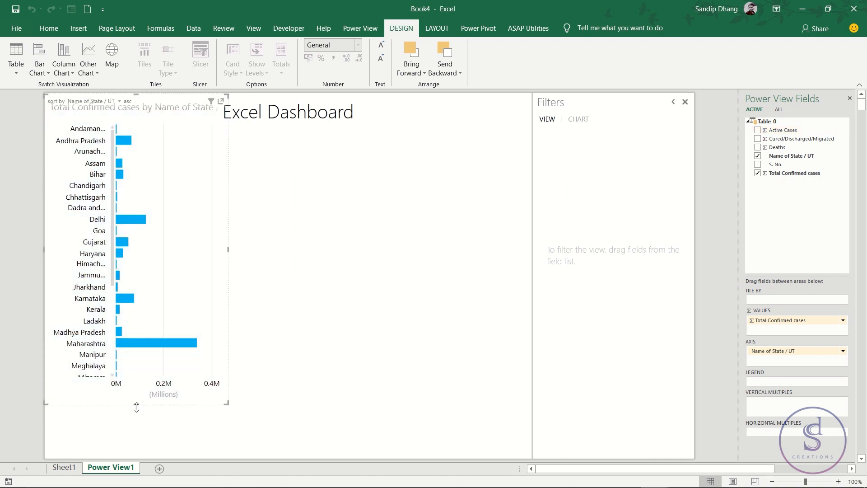
left_click_drag(136, 405, 139, 459)
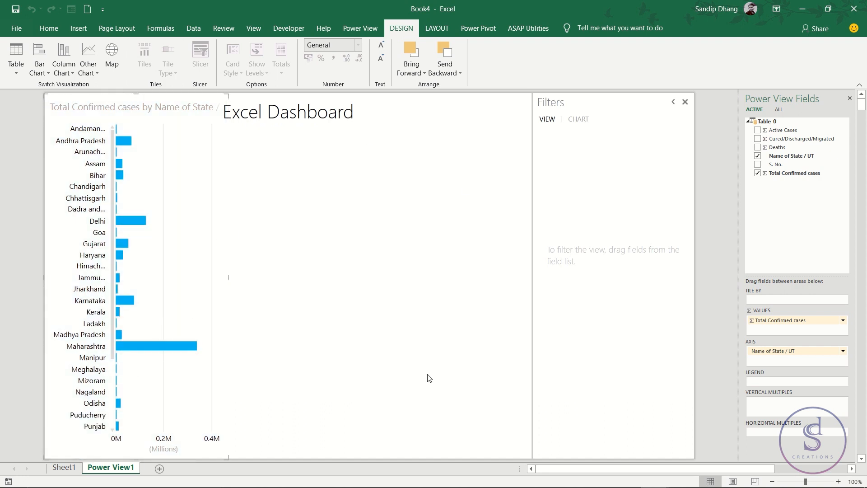
- Add a map of Active Cases by Name of State / UT in the empty area beside the bar chart
left_click(410, 218)
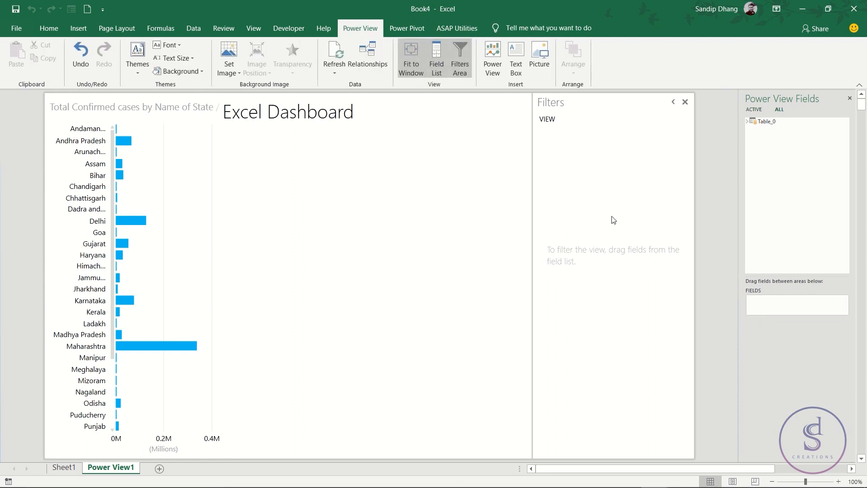
left_click(748, 122)
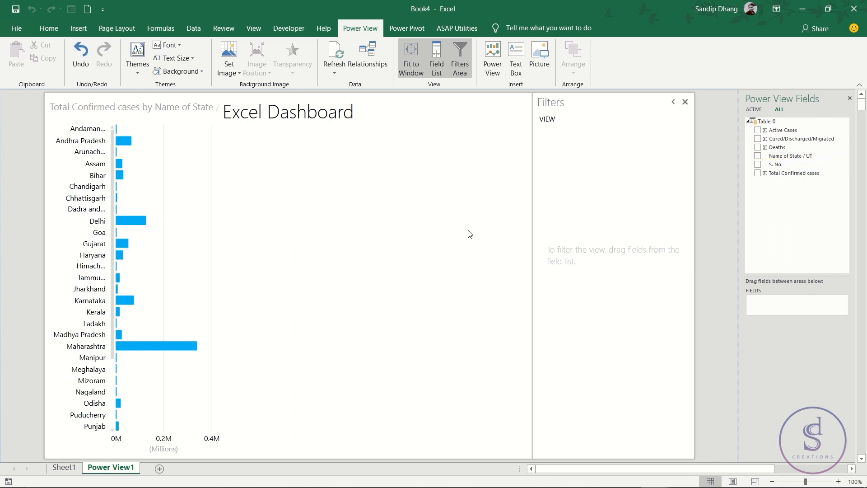
left_click(758, 155)
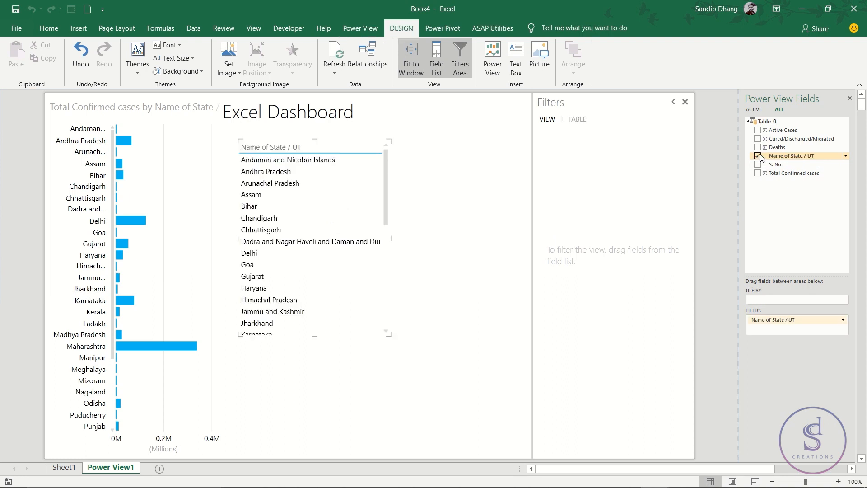
left_click(767, 131)
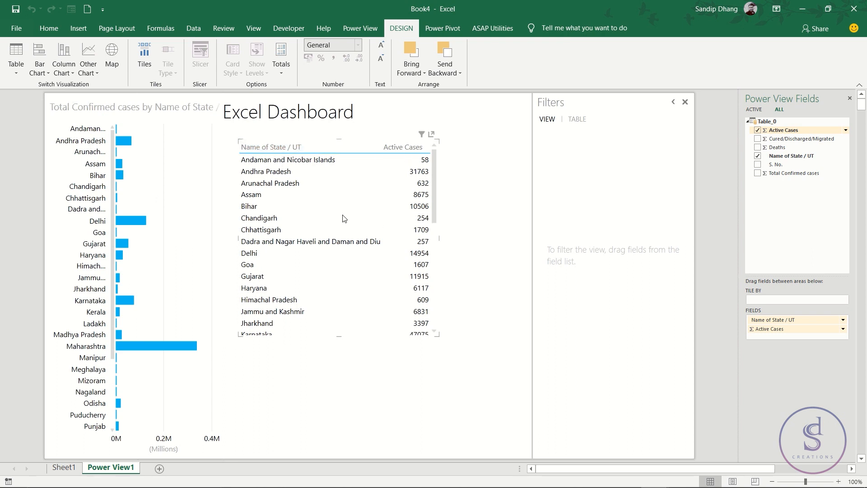
left_click(334, 146)
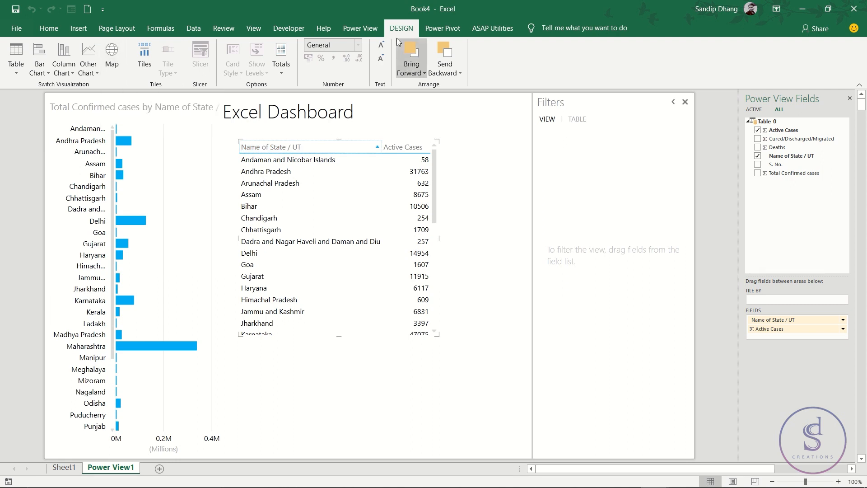
left_click(111, 65)
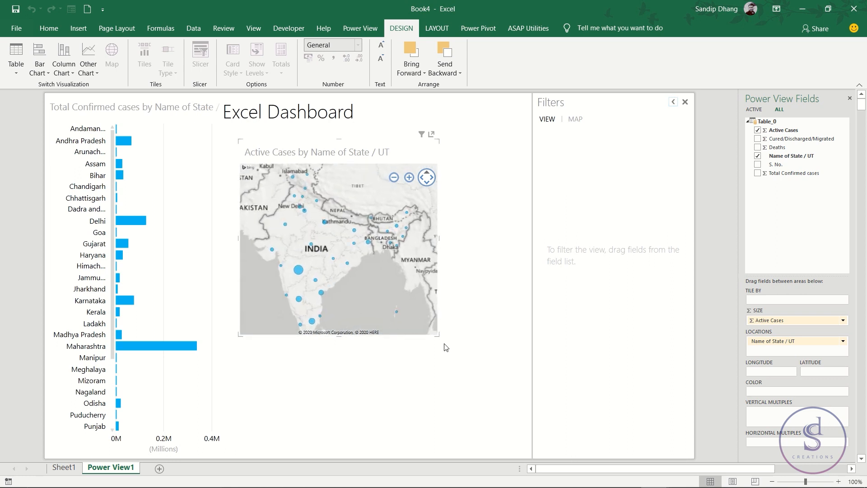
- Enlarge the Active Cases map to nearly fill the canvas width beside the bar chart and remove its title
left_click_drag(438, 335, 525, 344)
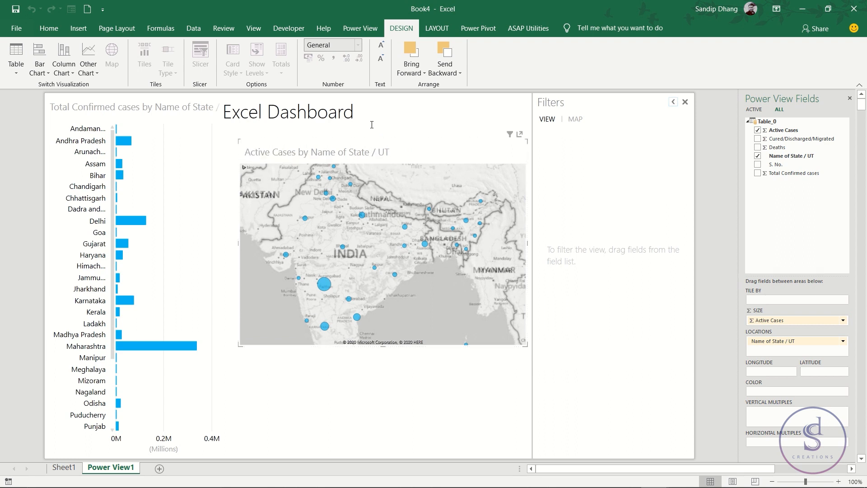
left_click(442, 30)
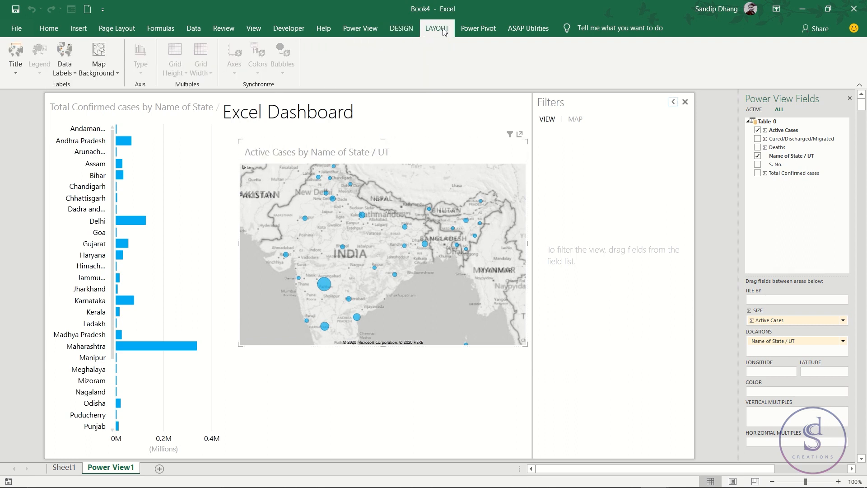
left_click(12, 69)
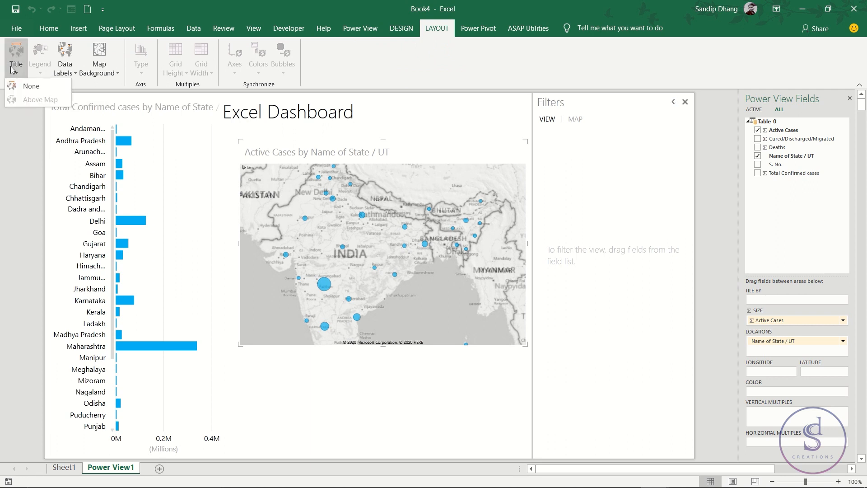
left_click(27, 86)
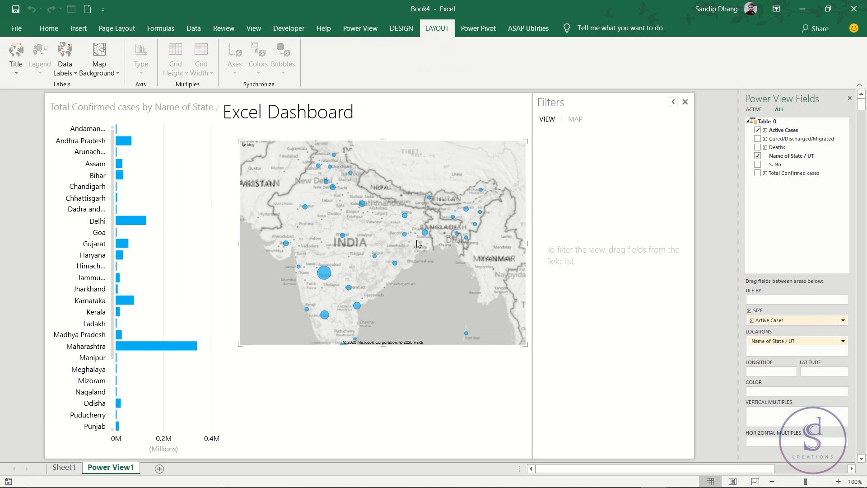
- Remove the title of the Total Confirmed cases bar chart
left_click(100, 118)
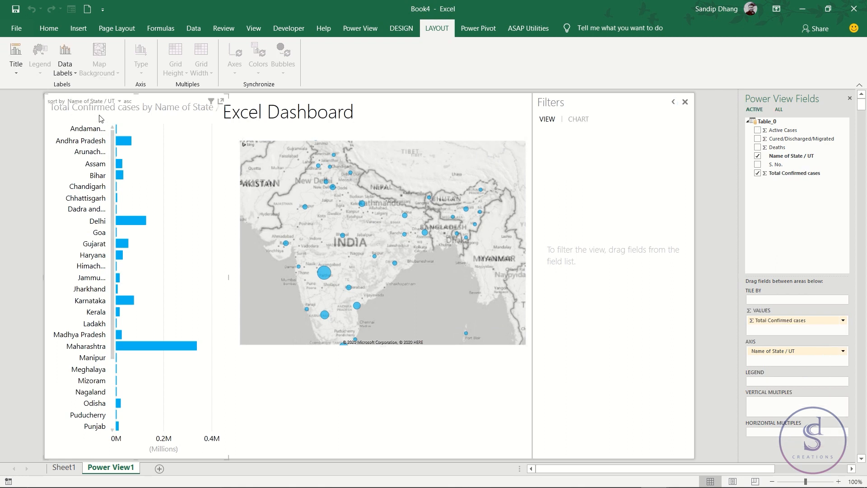
left_click(20, 72)
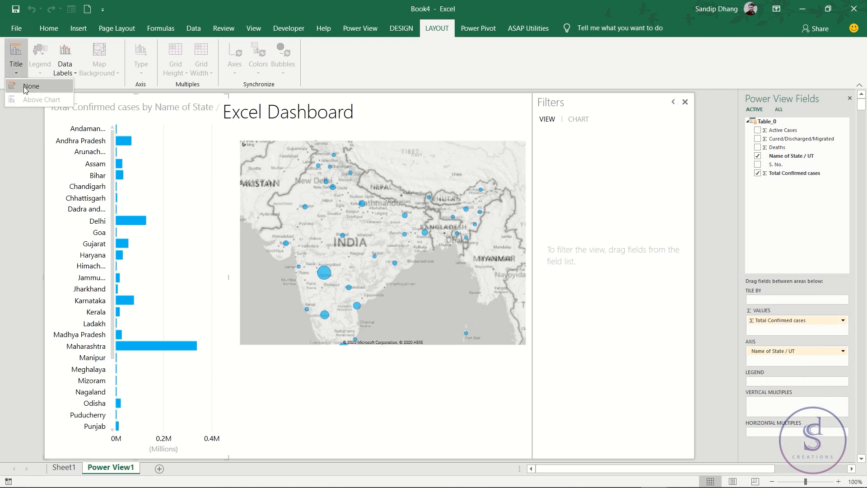
left_click(25, 87)
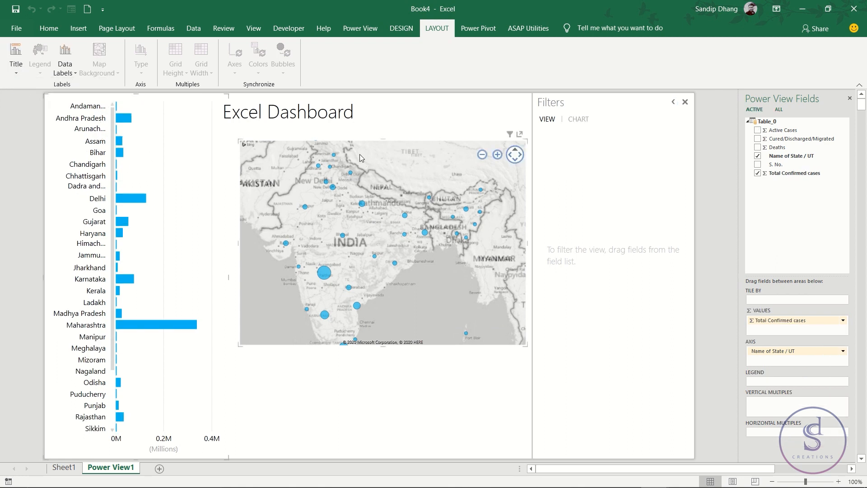
- Move the map directly beneath the Excel Dashboard heading next to the bar chart and widen it to the canvas edge
left_click(369, 144)
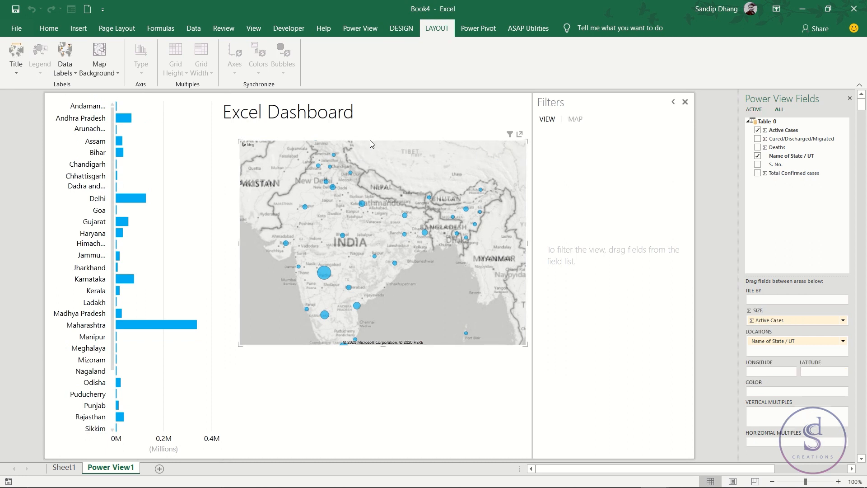
left_click_drag(370, 143, 354, 132)
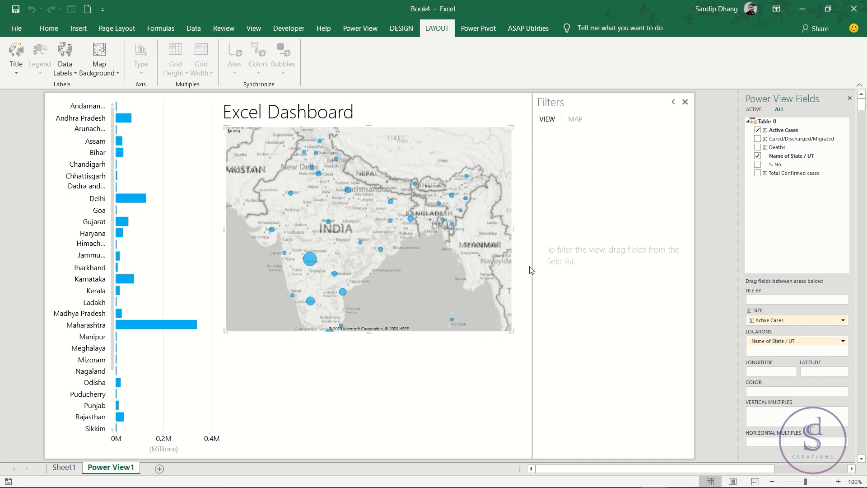
left_click_drag(513, 229, 526, 231)
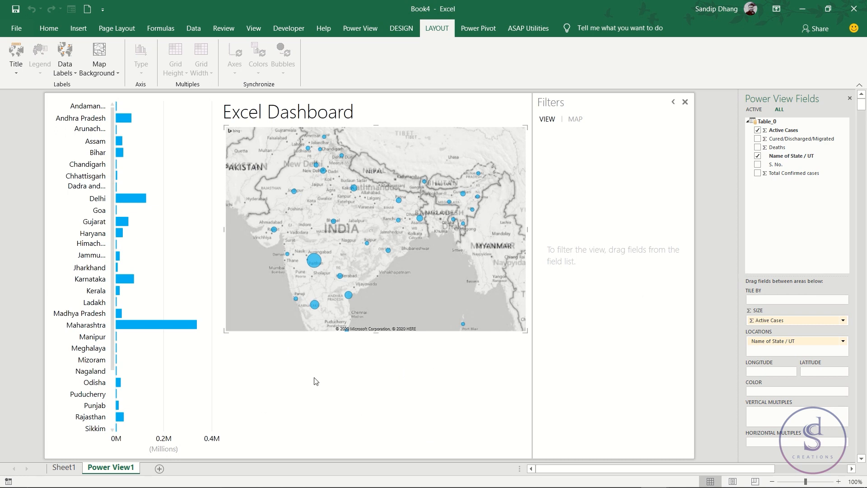
- Add a Name of State / UT tile strip below the map, widening its container to nearly the map's width and reducing its height
left_click(370, 392)
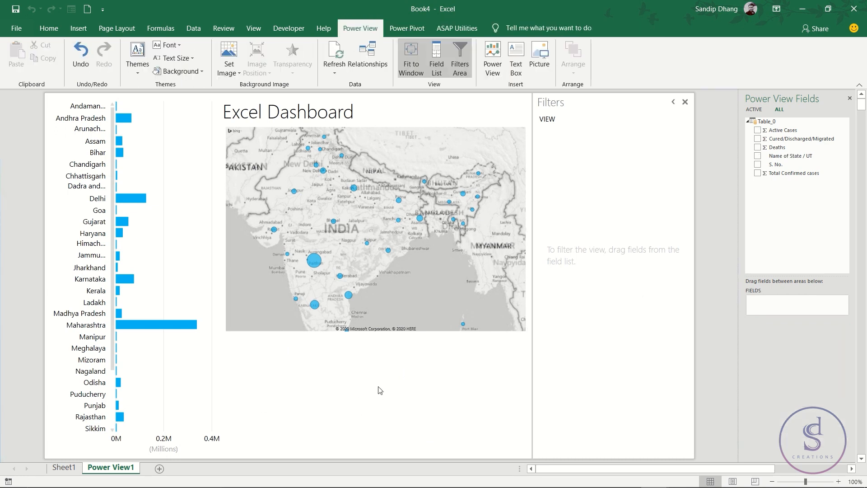
left_click(758, 157)
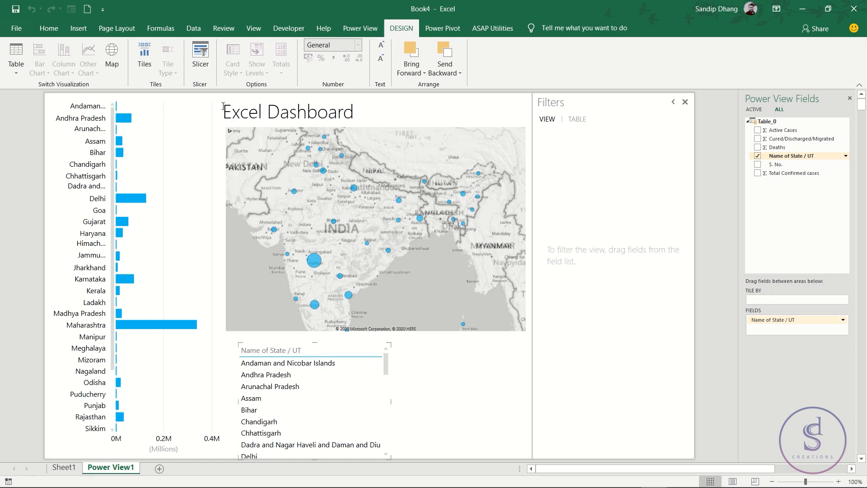
left_click(141, 60)
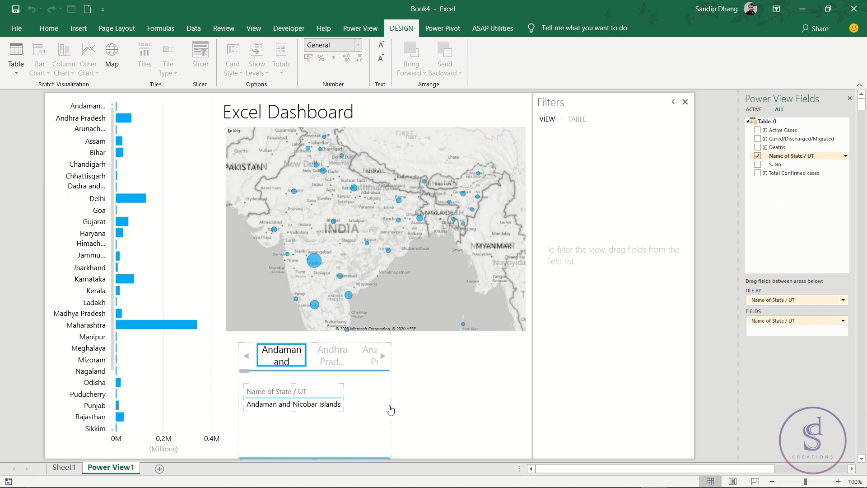
left_click_drag(391, 402, 517, 401)
left_click_drag(379, 459, 380, 425)
- Replace Name of State / UT in the tile container's table with Active Cases, Deaths and Cured/Discharged/Migrated
left_click(320, 398)
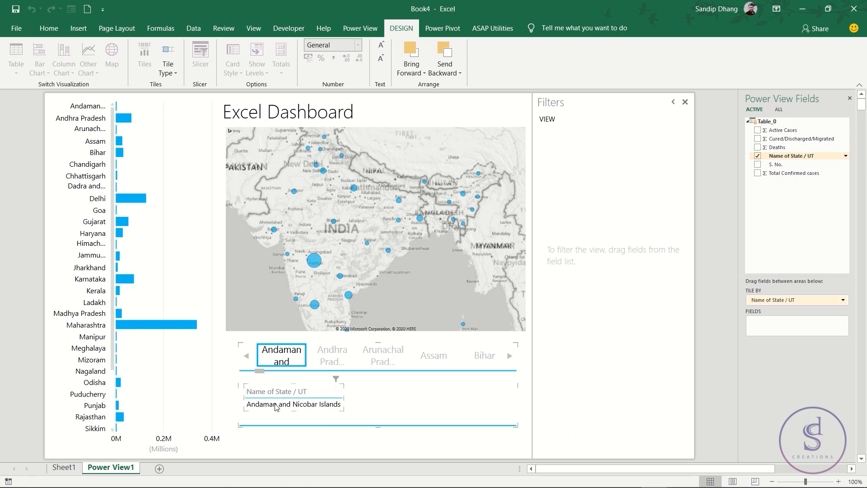
left_click(292, 391)
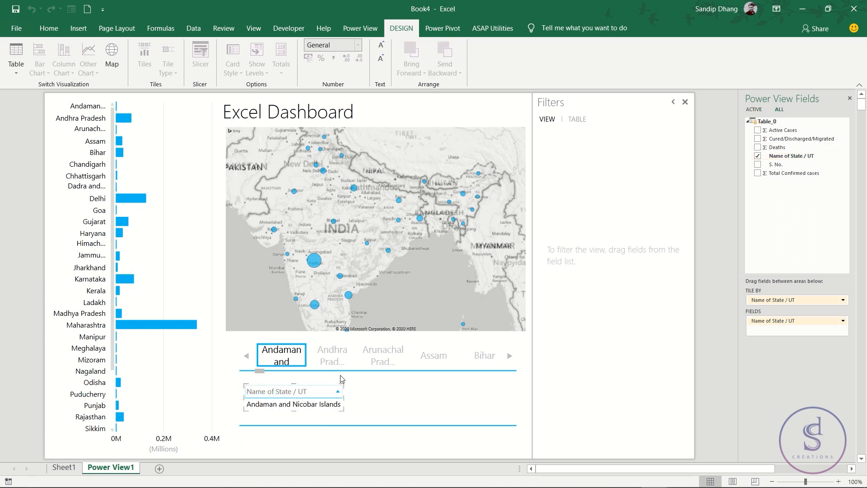
left_click_drag(809, 323, 798, 222)
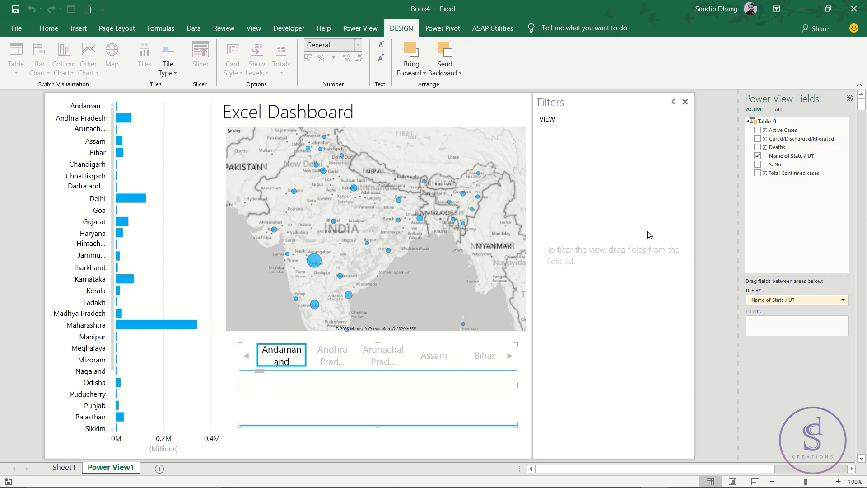
left_click_drag(788, 226, 773, 324)
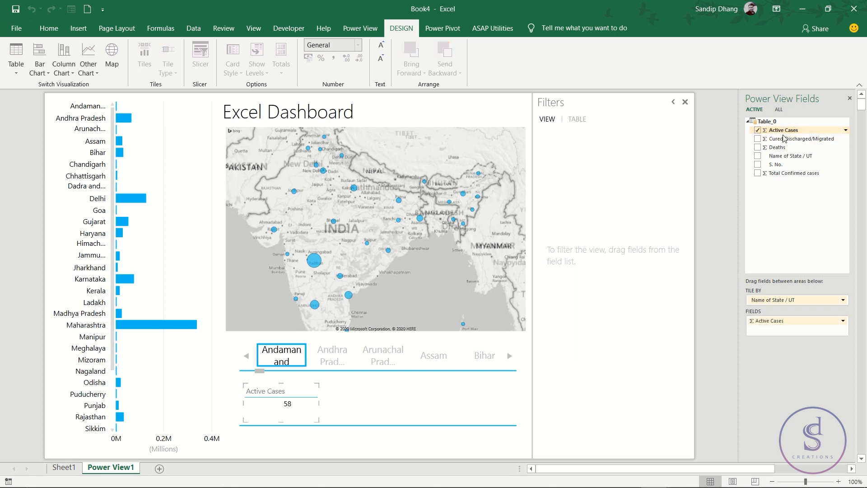
left_click_drag(784, 148, 771, 332)
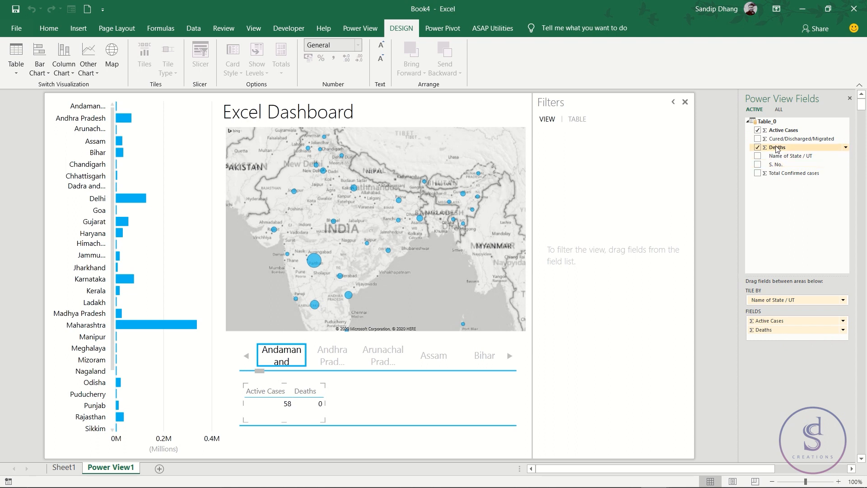
left_click_drag(778, 142, 767, 336)
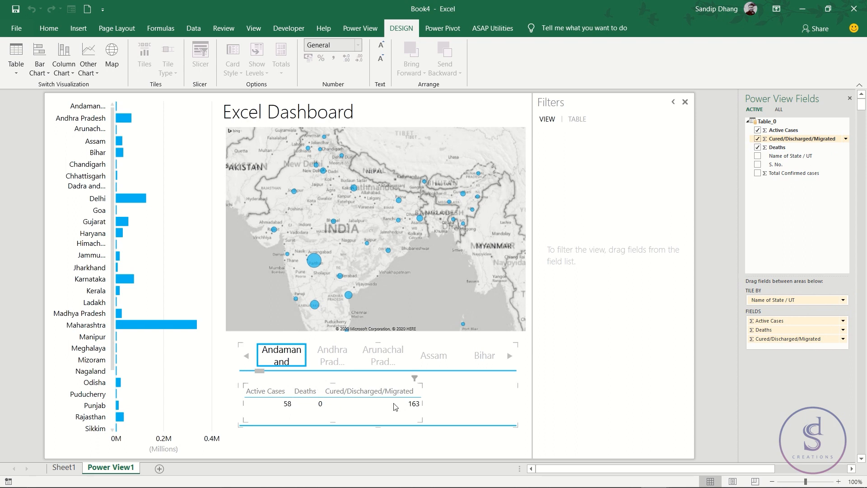
- Browse the state tiles from Andaman and Nicobar Islands to Bihar to examine the case figures for each state
left_click(328, 357)
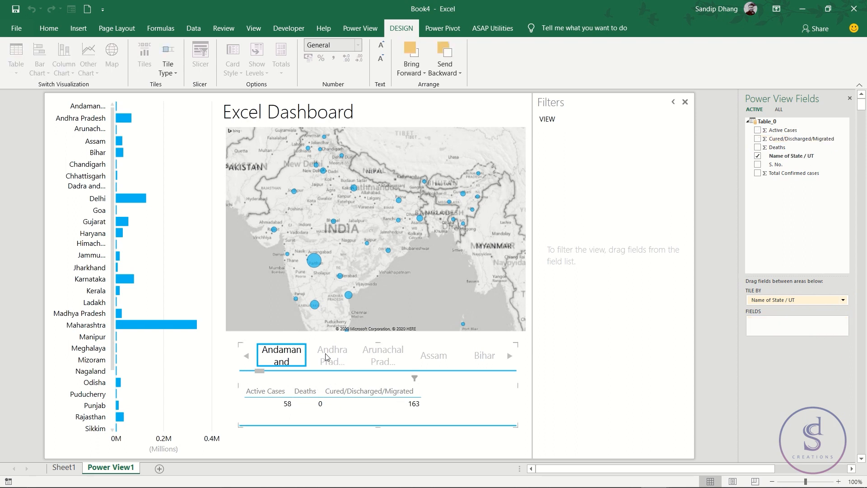
left_click(384, 356)
left_click(420, 356)
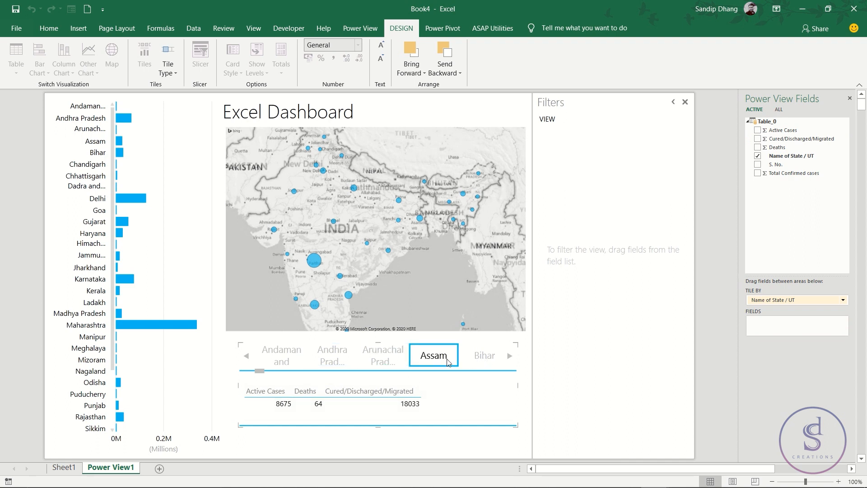
left_click(479, 359)
left_click(378, 361)
left_click(321, 364)
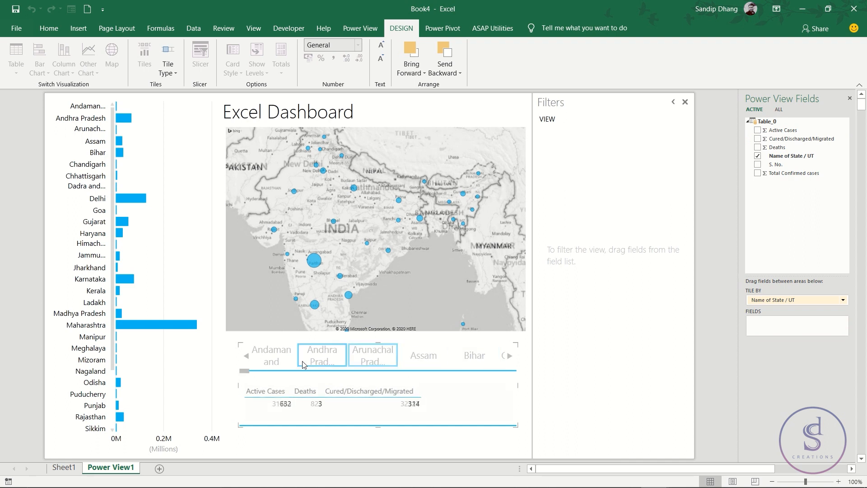
left_click(272, 357)
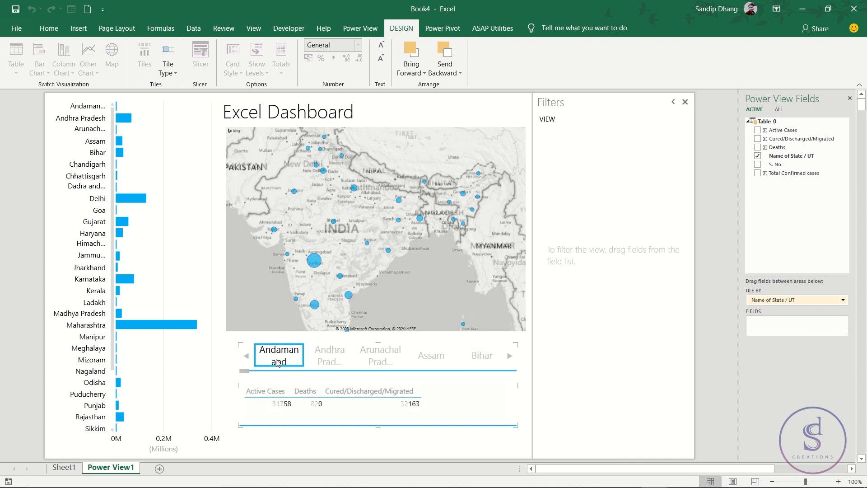
left_click(337, 355)
left_click(377, 353)
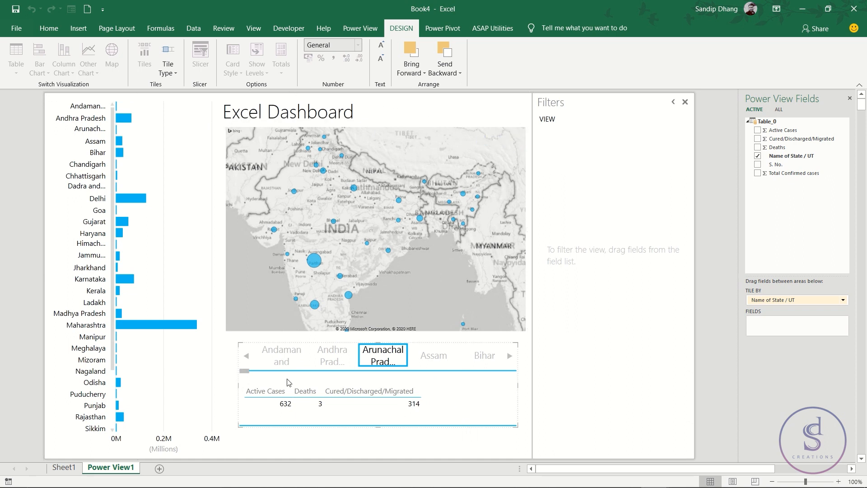
- Change the Power View report's background to solid black
left_click(224, 342)
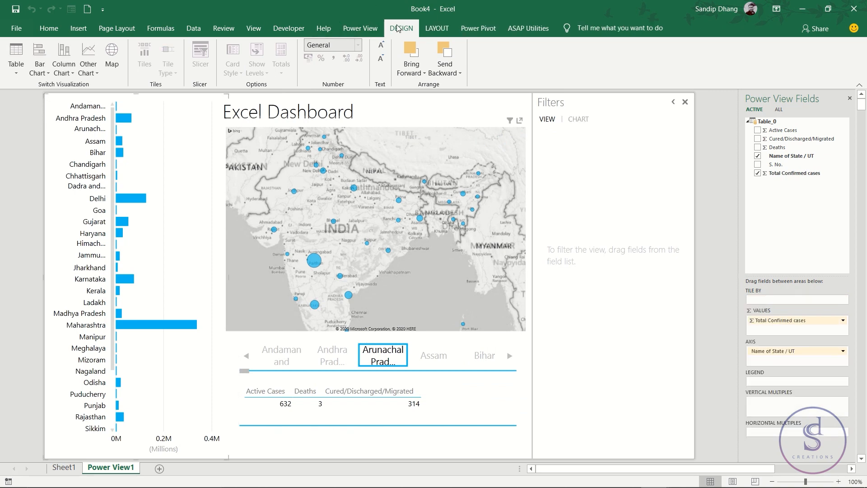
left_click(430, 29)
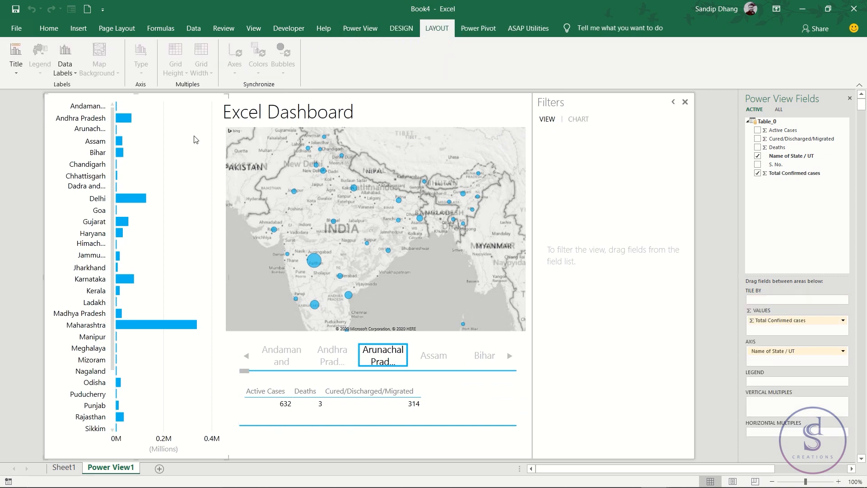
left_click(370, 31)
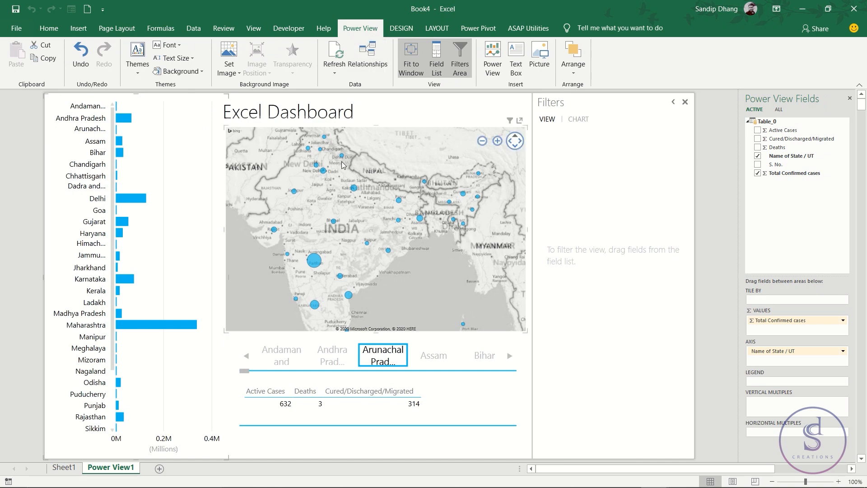
left_click(179, 70)
left_click(269, 93)
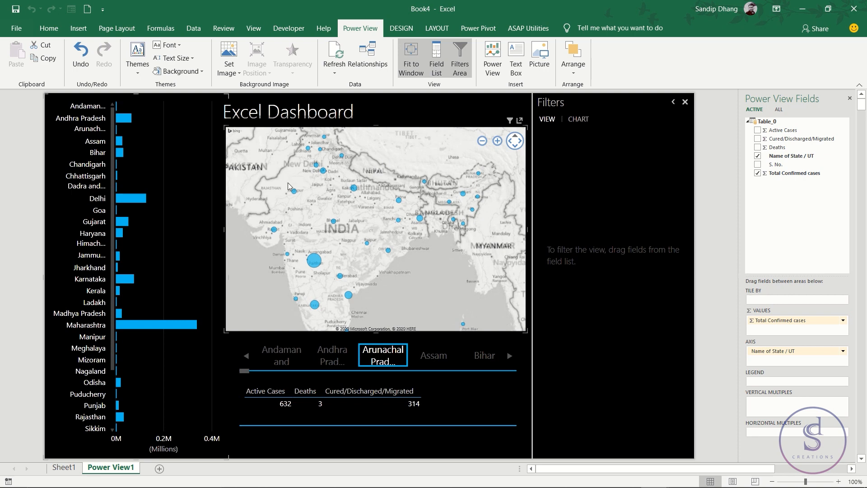
- Set the Active Cases map's background to Reversed Grayscale Road Map Background
left_click(359, 172)
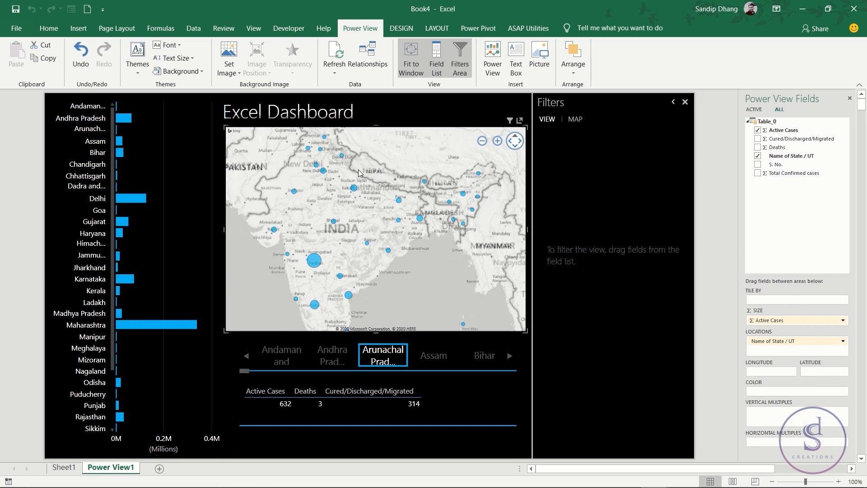
left_click(437, 31)
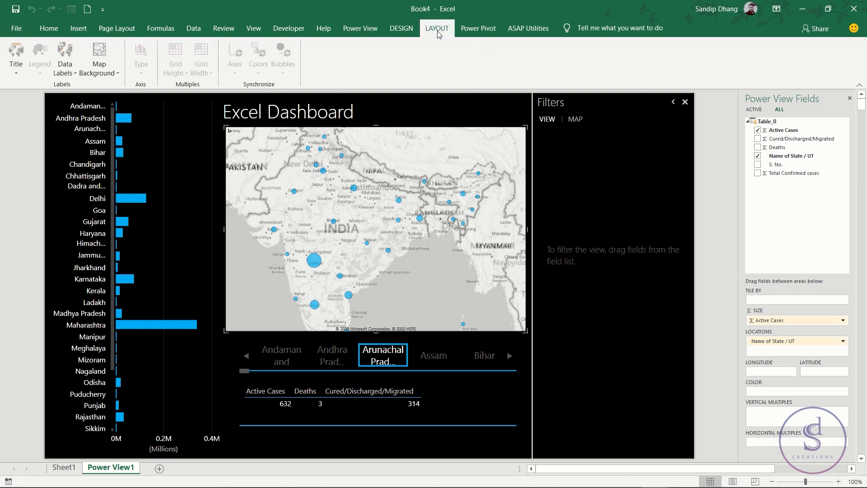
left_click(104, 66)
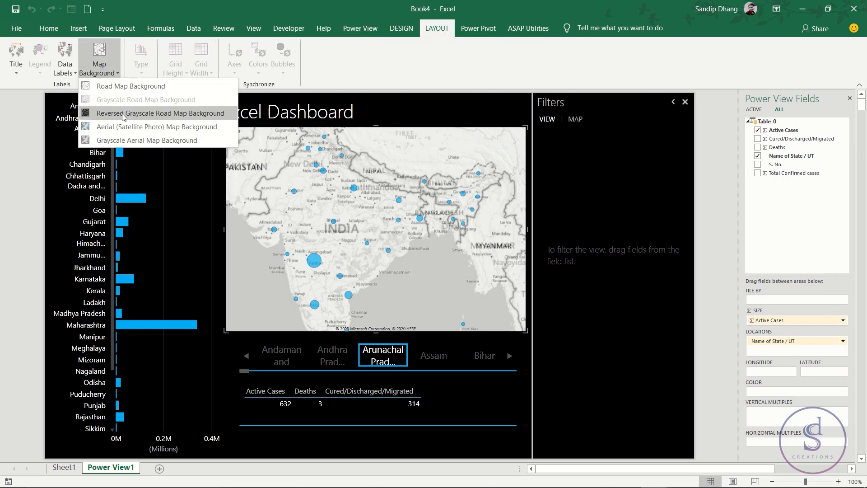
left_click(138, 114)
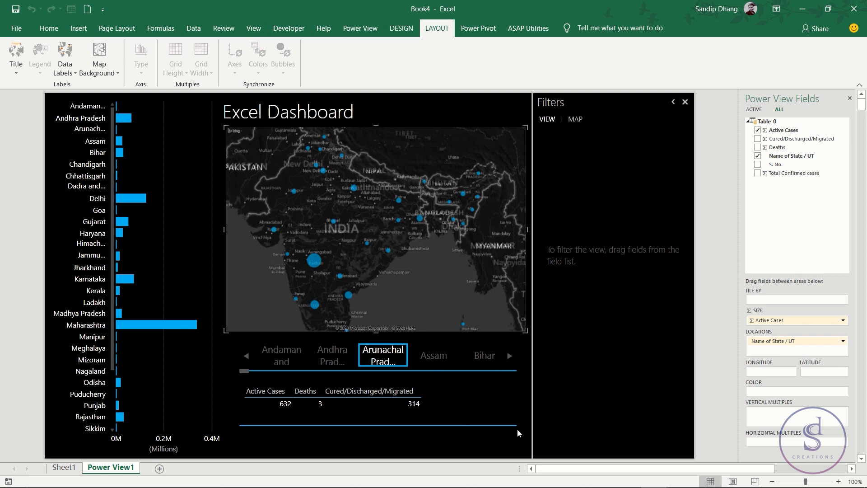
- Switch to the YouTube1.xlsx workbook to examine its finished dashboard layout, and return to Book4
key("alt+Tab")
key("alt+Tab")
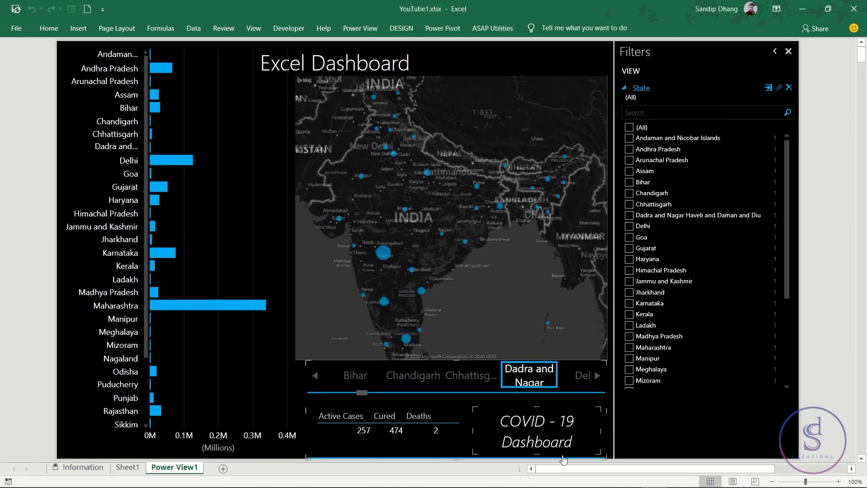
key("alt+Tab")
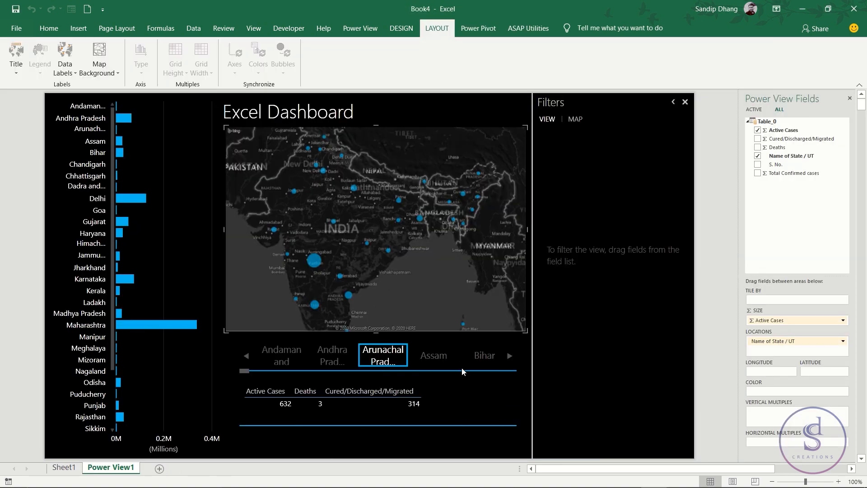
- Insert a text box reading "COVID -19 Dashboard" on two lines and place it beside the case figures beneath the state tiles
left_click(353, 31)
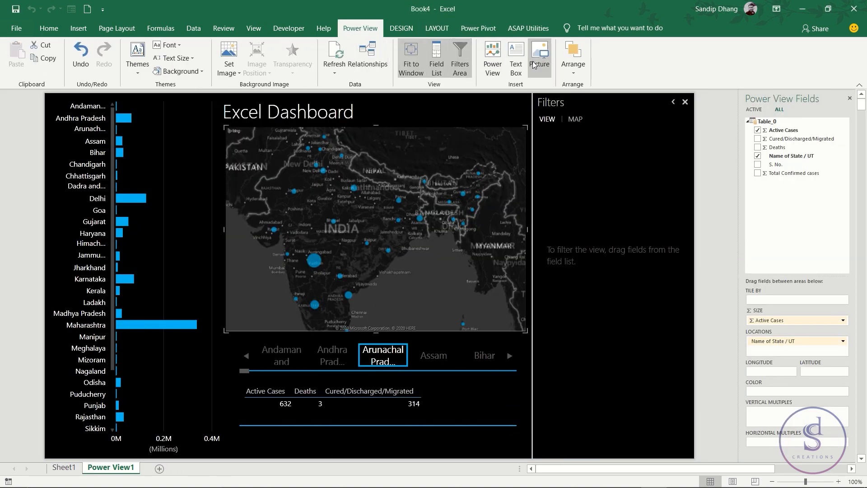
left_click(516, 65)
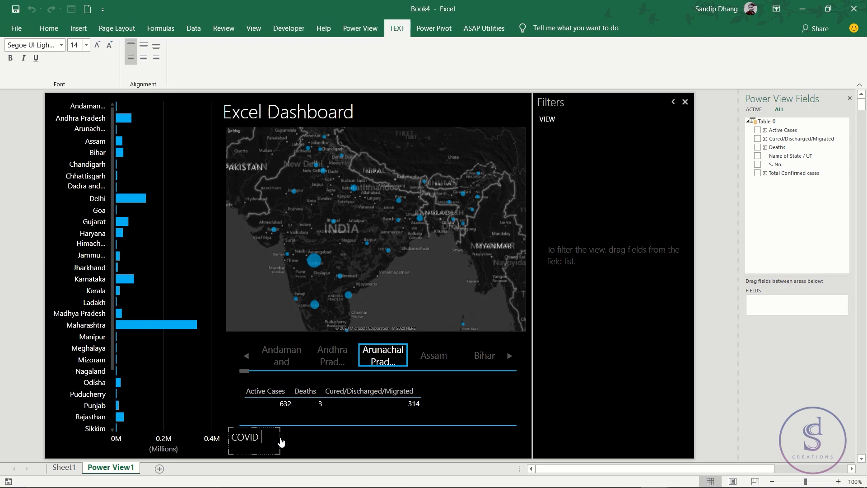
key("Return")
type("Dashboard")
mouse_move(278, 438)
left_mouse_down()
mouse_move(401, 438)
mouse_move(440, 425)
mouse_move(490, 390)
mouse_move(491, 420)
mouse_move(517, 440)
mouse_move(519, 426)
left_mouse_up()
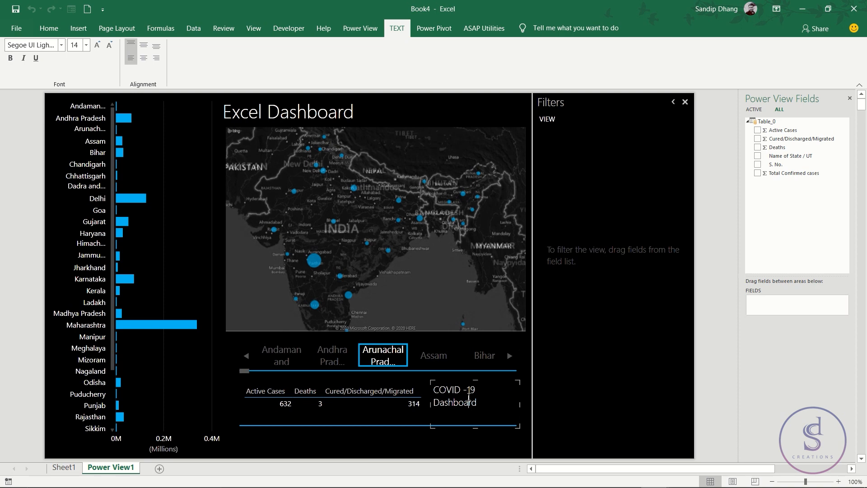
- Format the "COVID -19 Dashboard" text as bold, size 16, centred horizontally and vertically in its box
left_click_drag(478, 403, 435, 387)
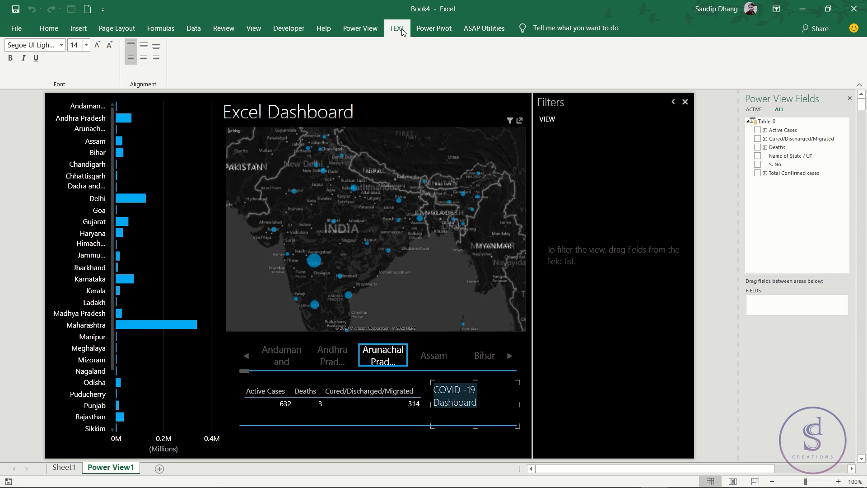
left_click(61, 46)
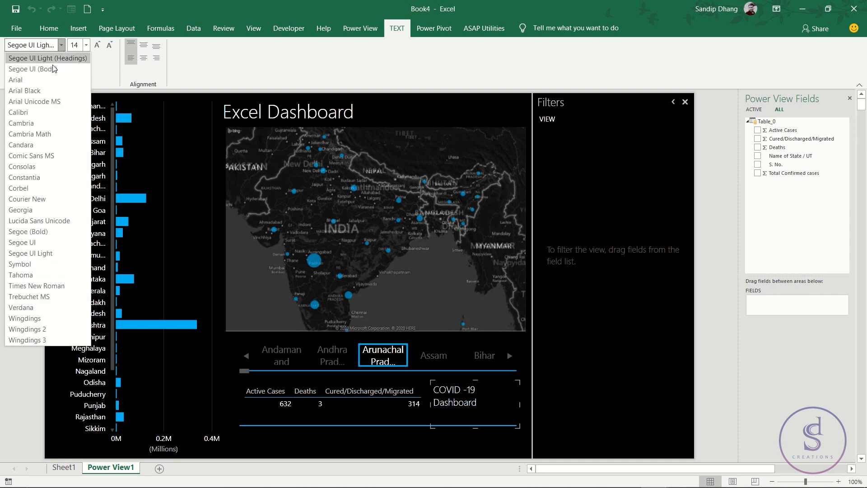
left_click(99, 66)
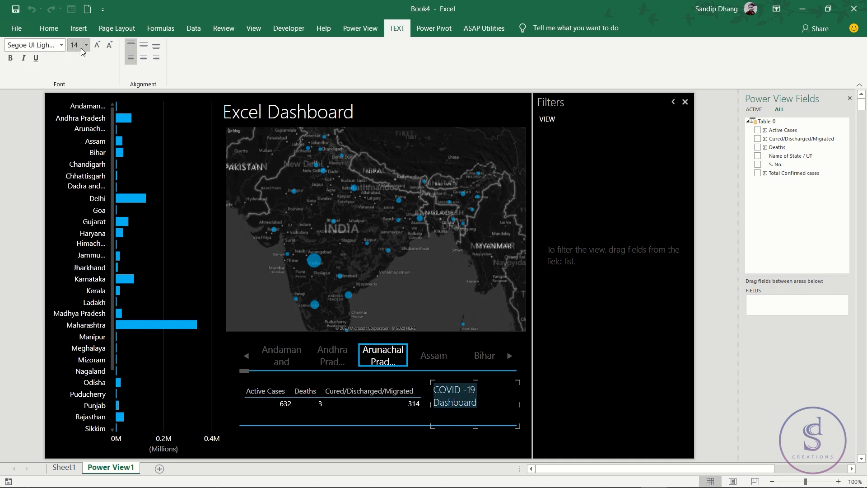
left_click(144, 57)
left_click(144, 44)
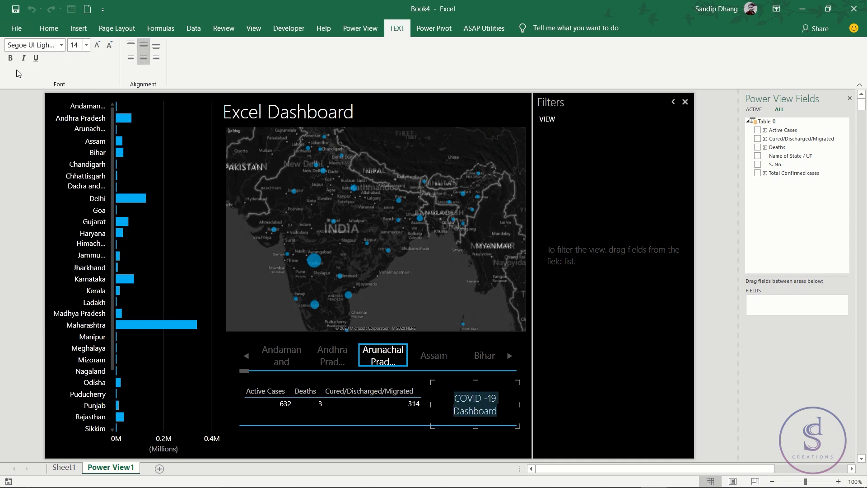
left_click(97, 45)
left_click(97, 44)
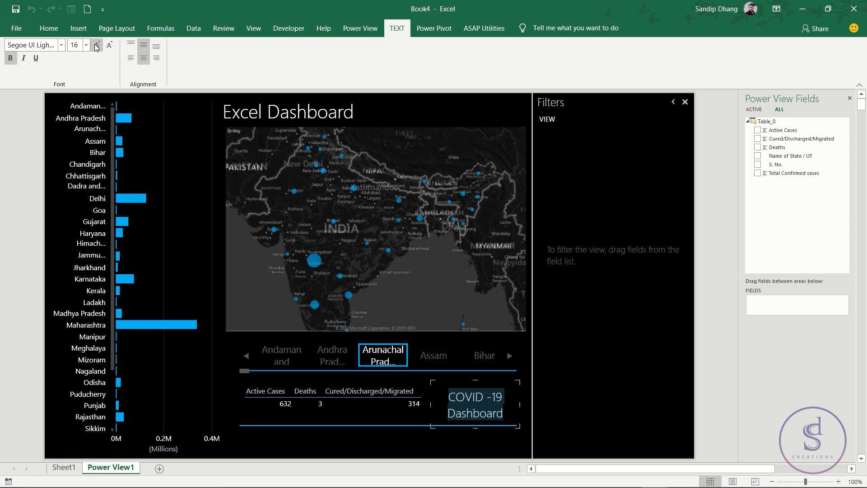
left_click(451, 438)
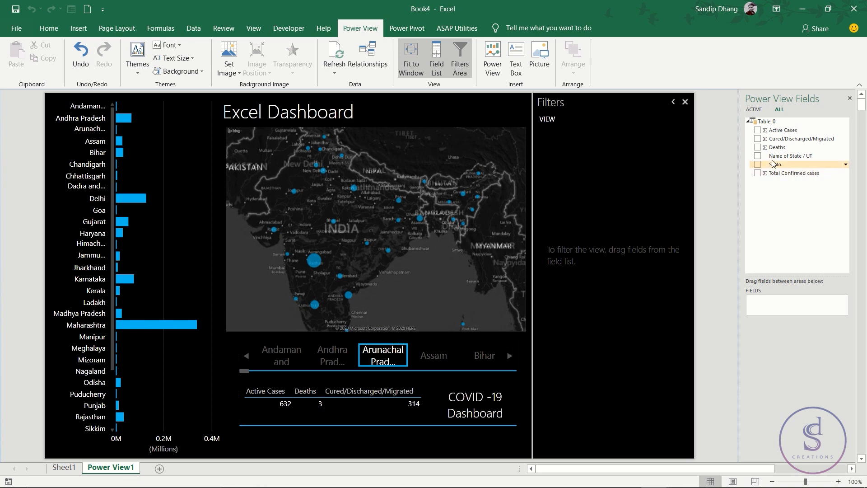
- Add Name of State / UT as a filter for the whole view and limit it to Assam and Bihar
left_click_drag(602, 134, 685, 171)
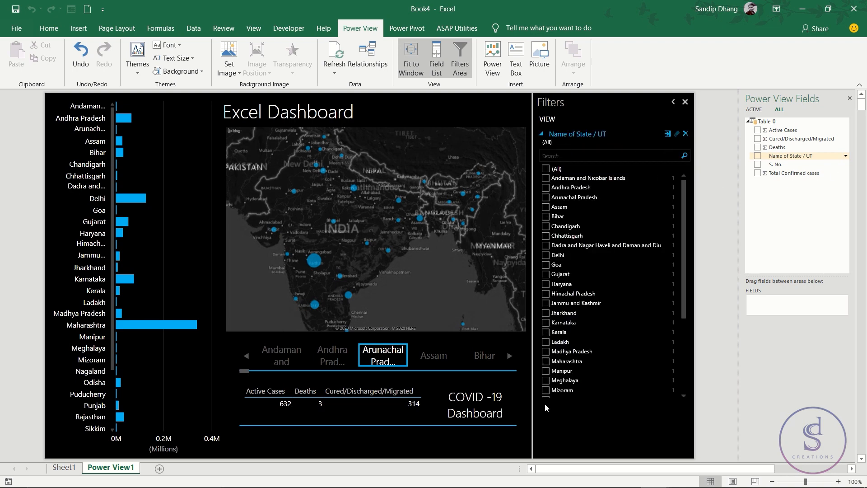
left_click(546, 207)
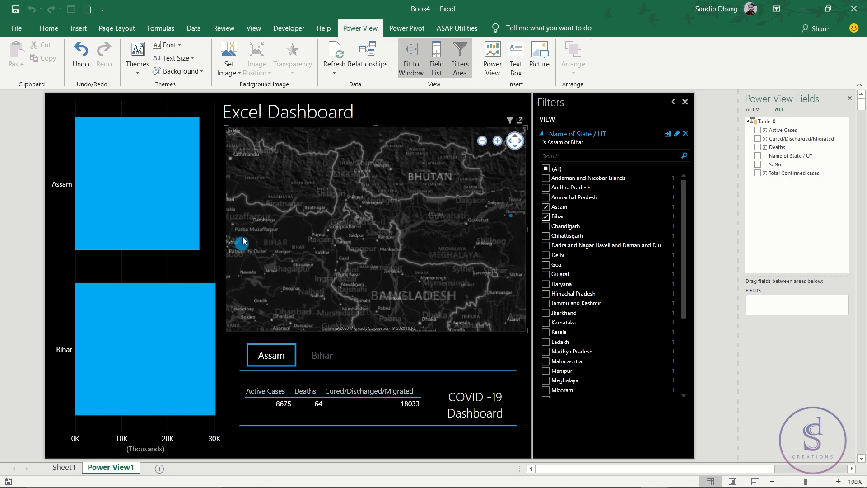
mouse_move(243, 241)
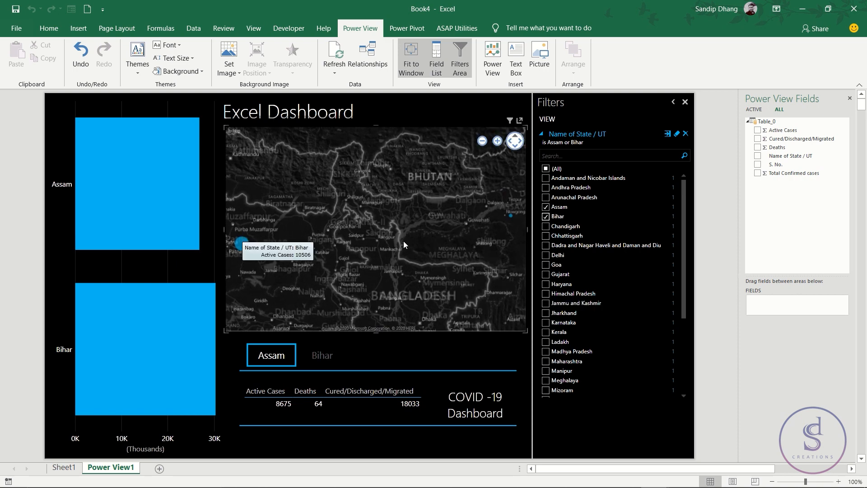
- Compare the case figures on the Assam and Bihar tiles, and reset the view's state filter to all states
left_click(324, 354)
left_click(278, 357)
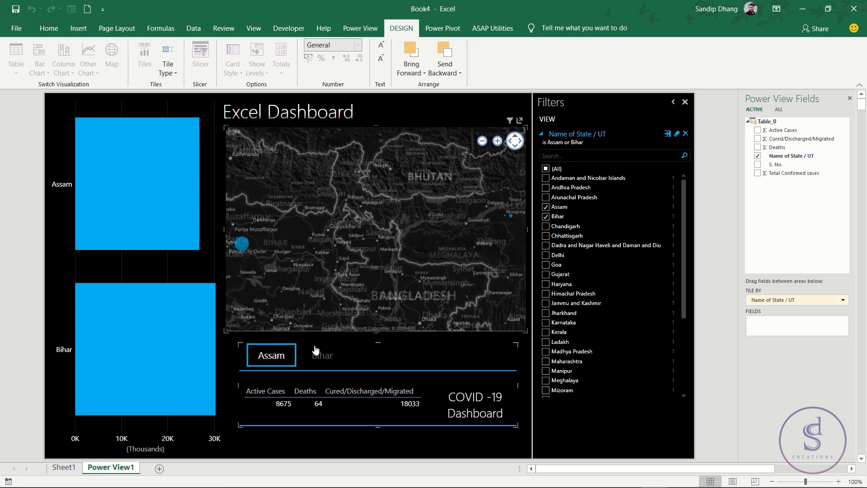
left_click(328, 351)
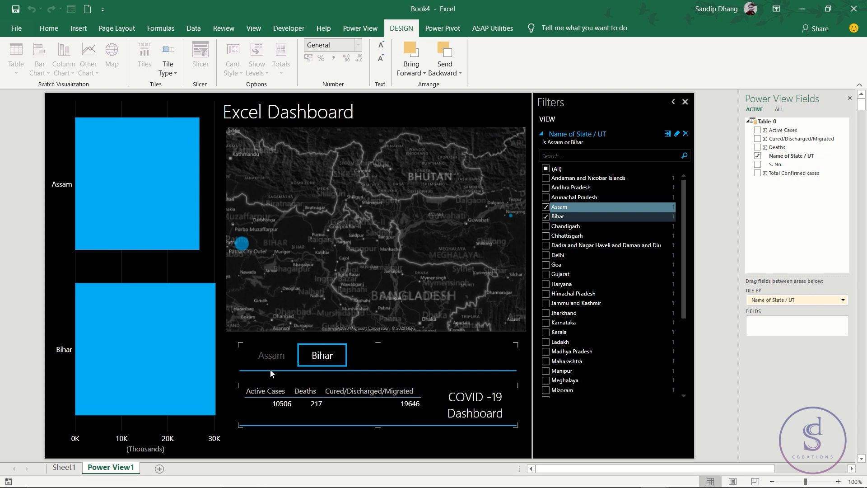
left_click(272, 356)
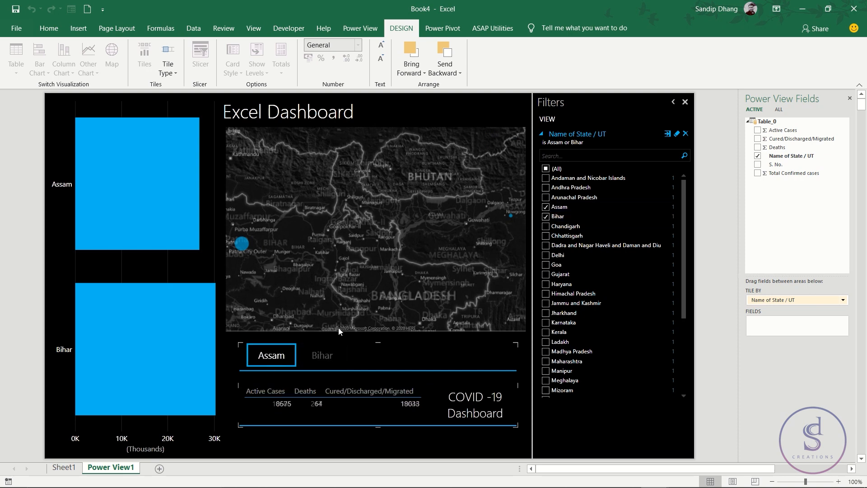
left_click(545, 168)
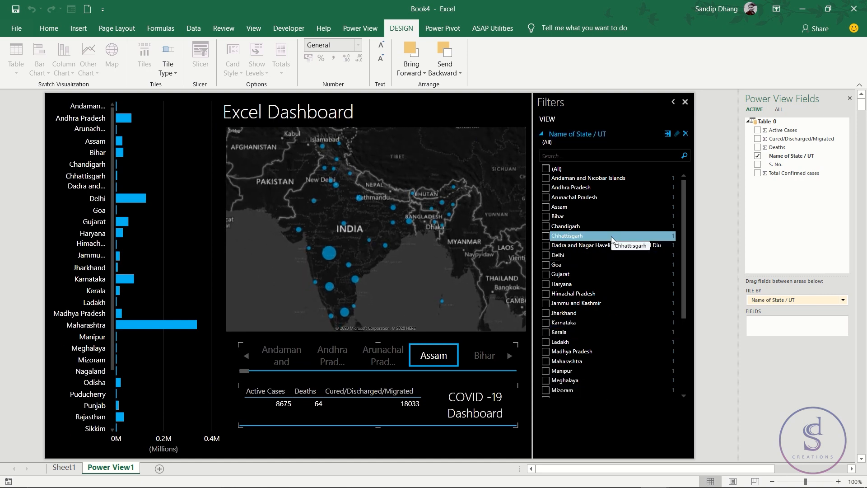
- Try limiting the map's Active Cases filter to at most 10835 and 16426, and restore its full range
left_click(485, 267)
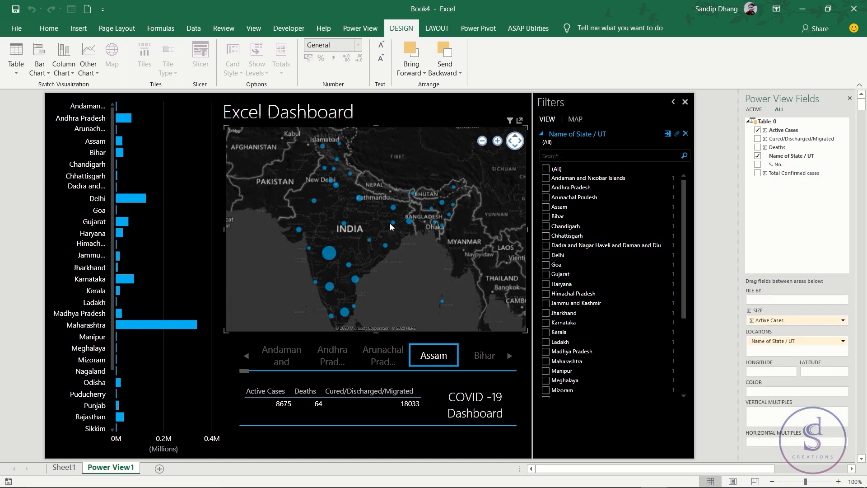
left_click(574, 119)
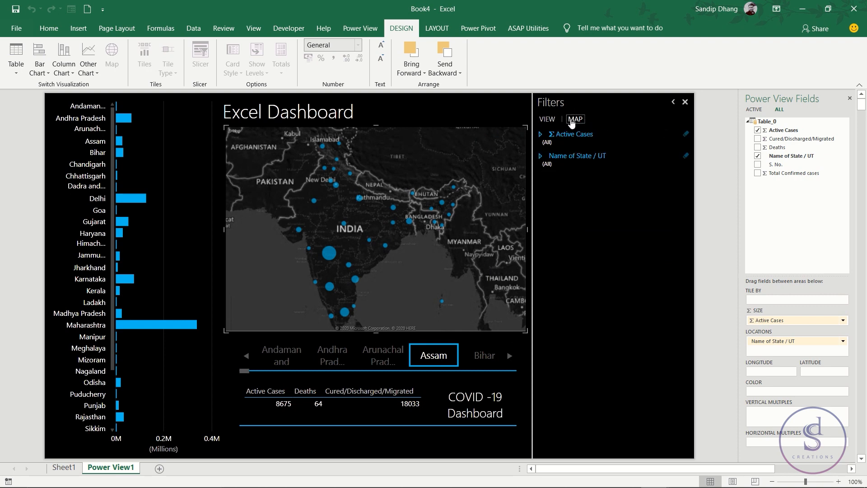
left_click(541, 134)
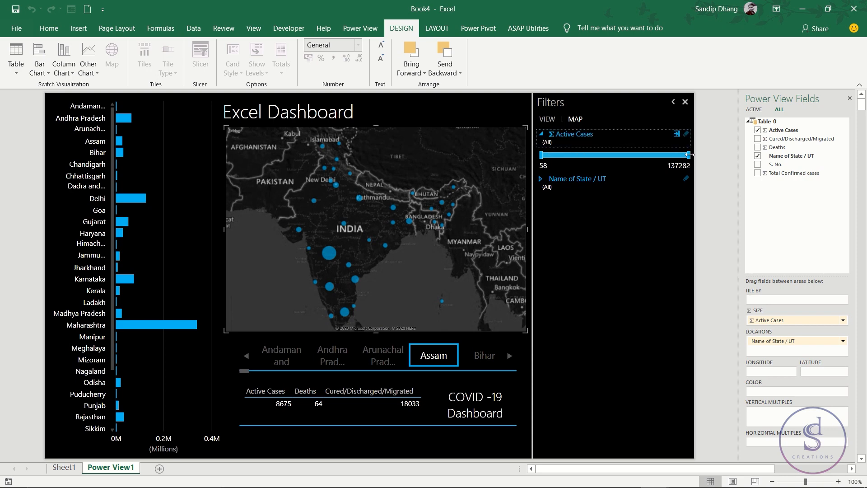
left_click_drag(688, 154, 557, 159)
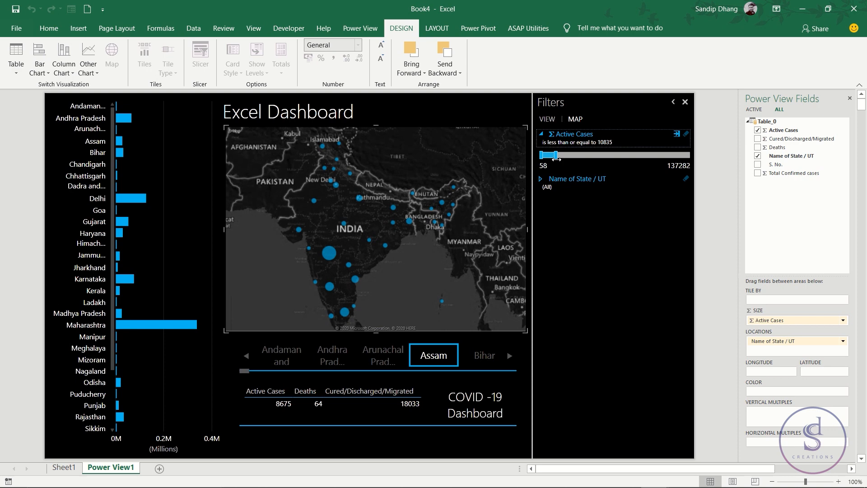
left_click_drag(556, 158, 562, 160)
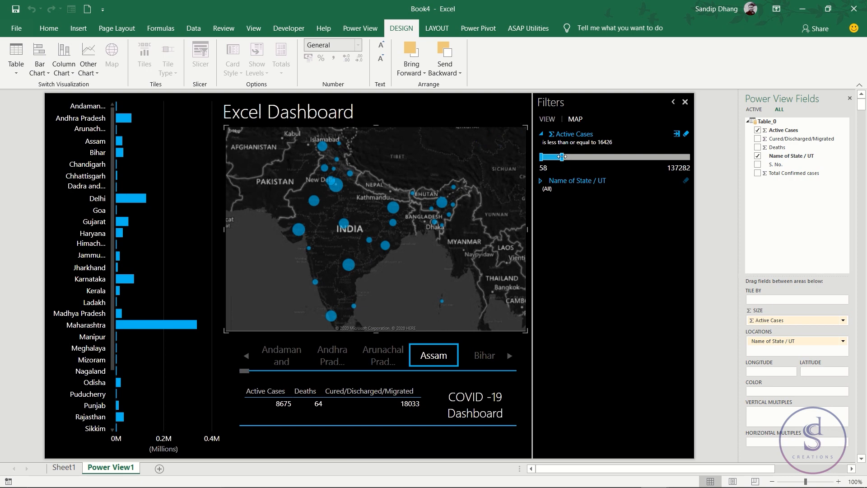
left_click_drag(566, 156, 693, 158)
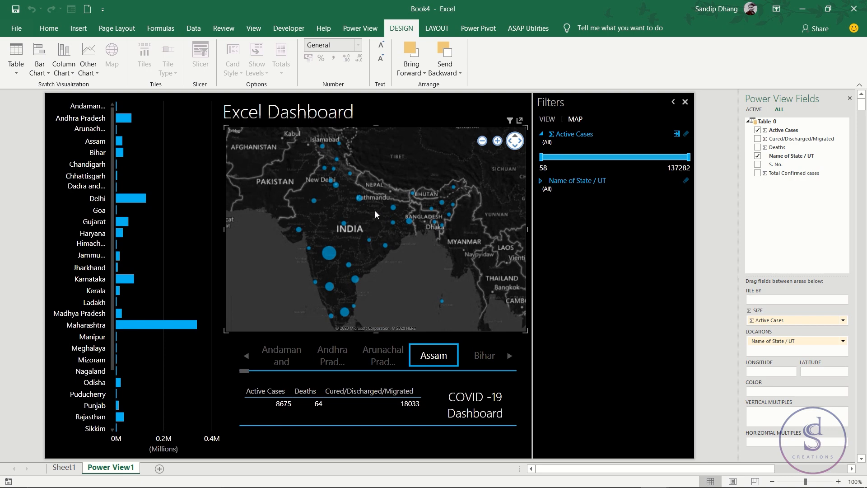
- Refresh the web query behind the statewise table on Sheet1
left_click(72, 467)
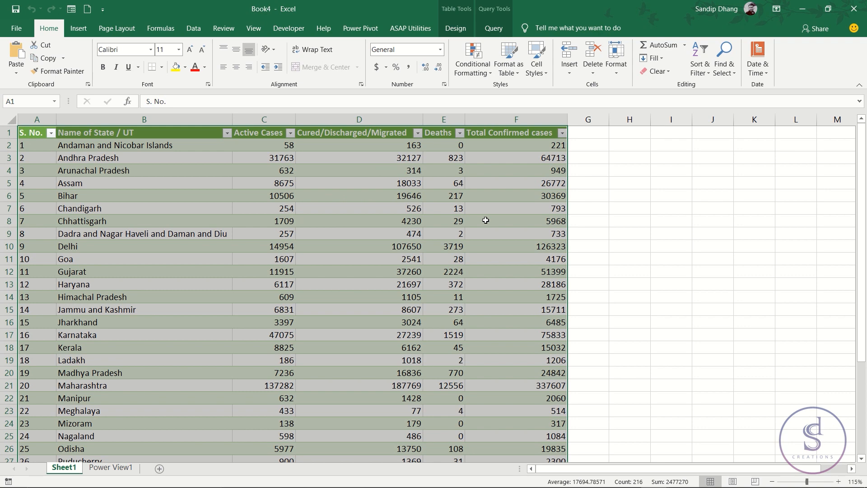
left_click(249, 199)
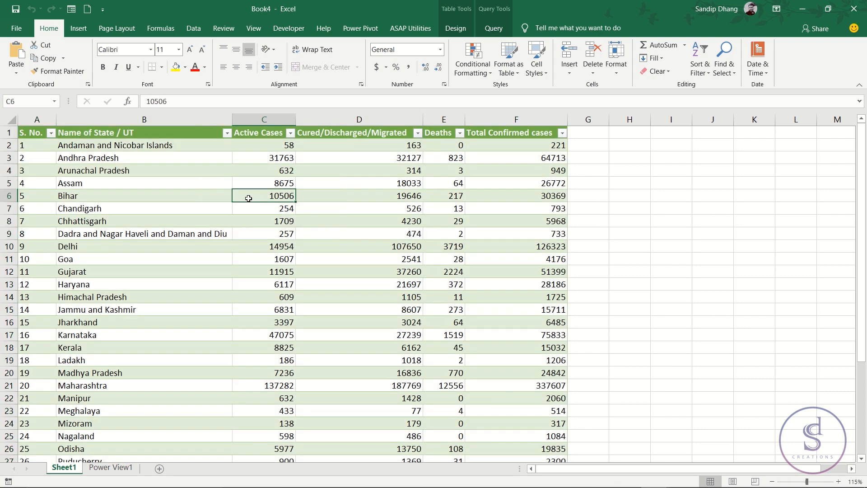
left_click(492, 32)
left_click(105, 55)
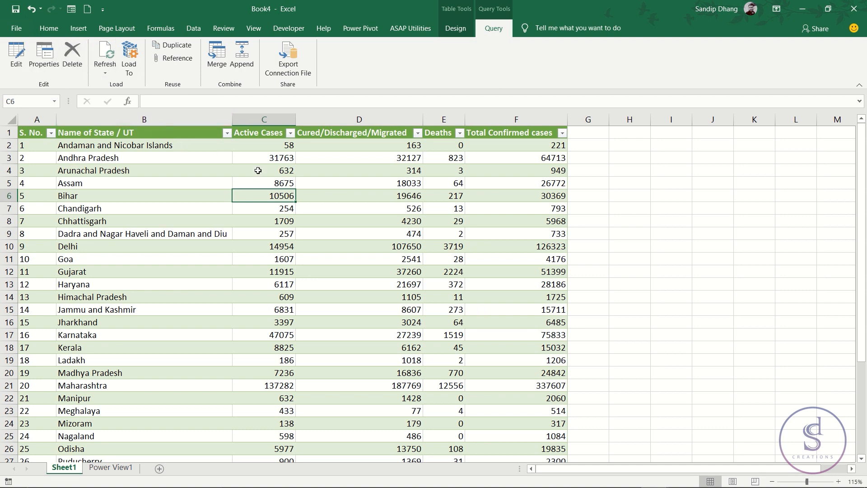
left_click(104, 70)
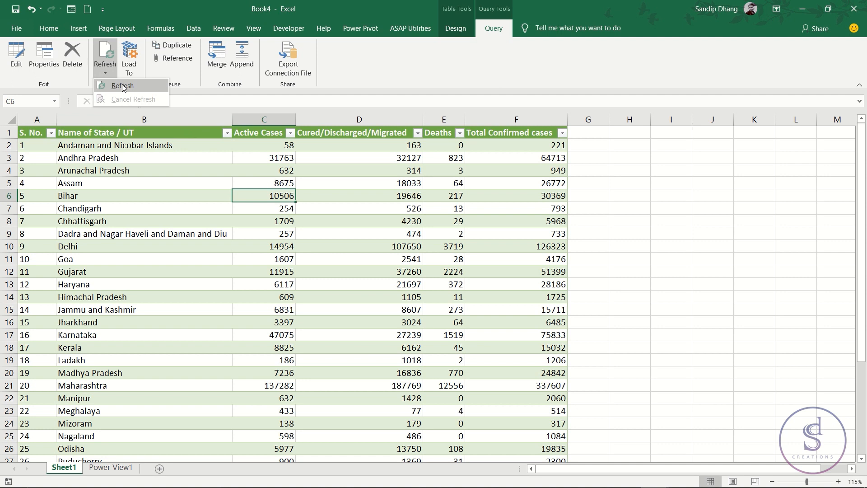
left_click(122, 86)
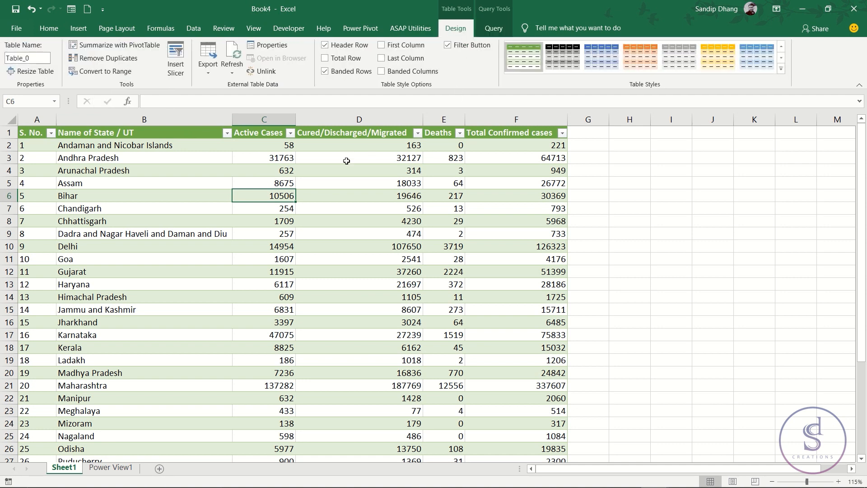
- Refresh Table_0 through its external table data options and return to the Power View1 dashboard
left_click(233, 70)
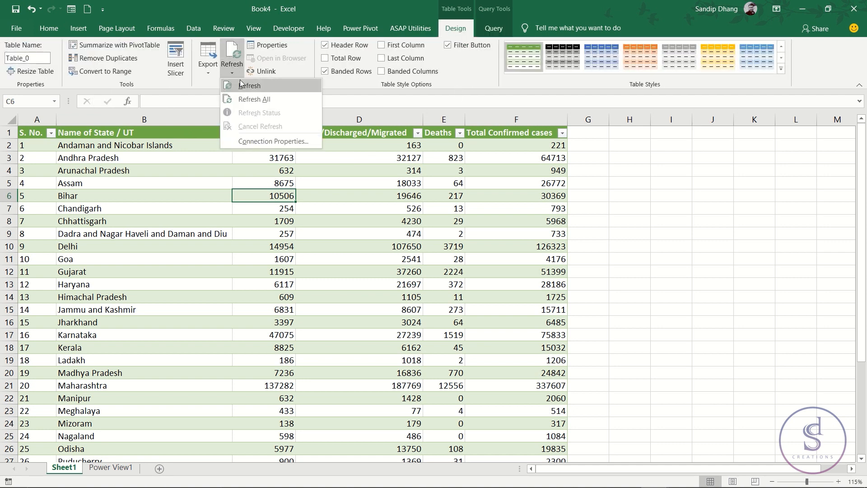
left_click(249, 85)
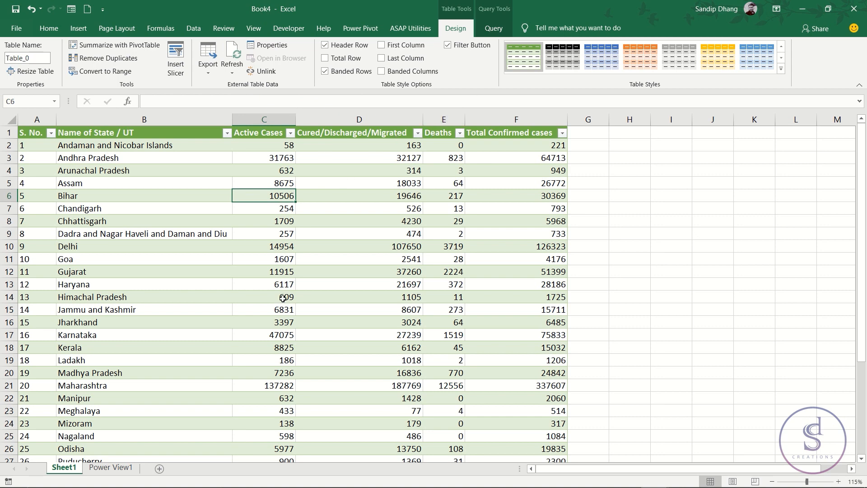
left_click(110, 468)
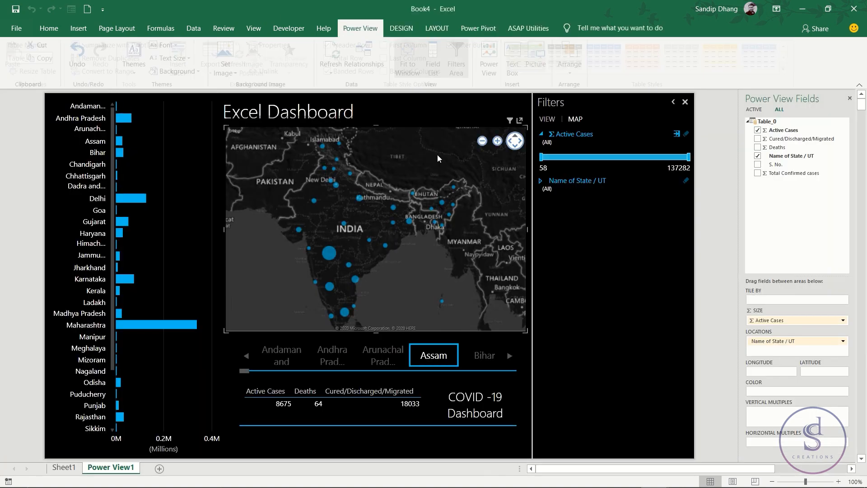